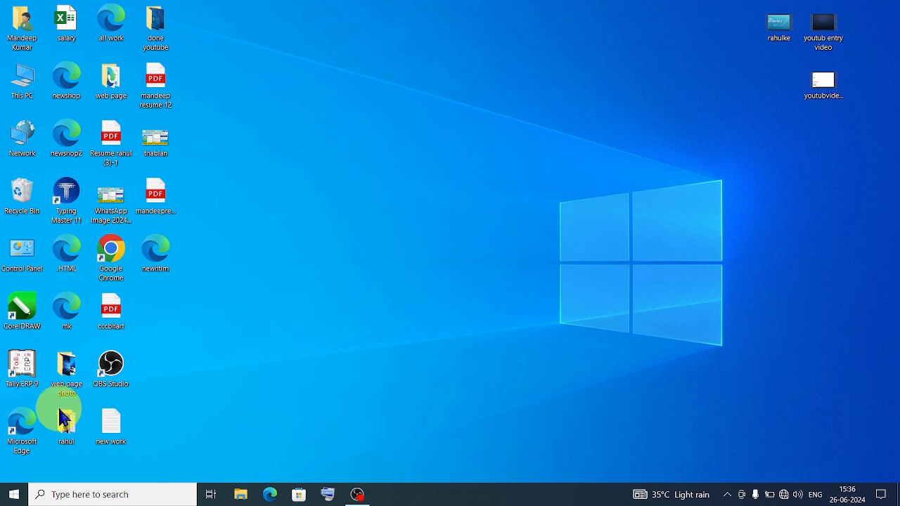
# Open Paint with a blank untitled picture
pyautogui.click(104, 494)
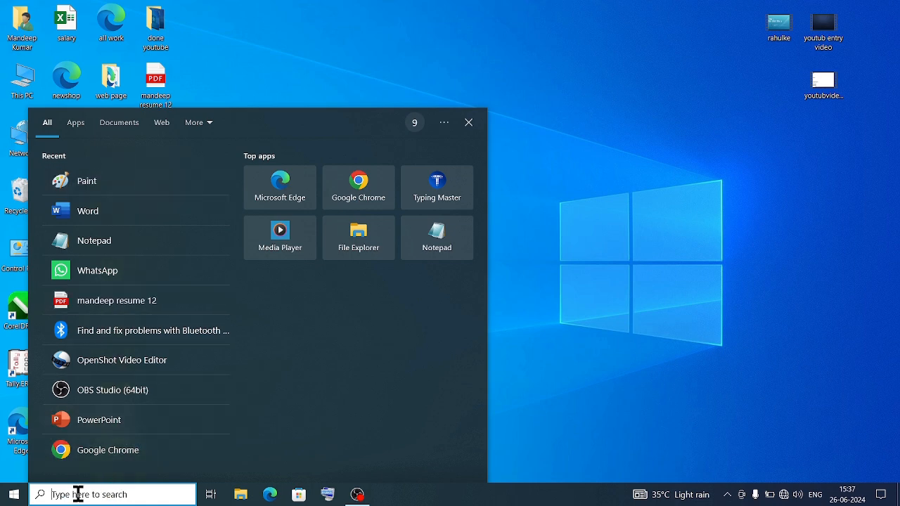
pyautogui.click(141, 186)
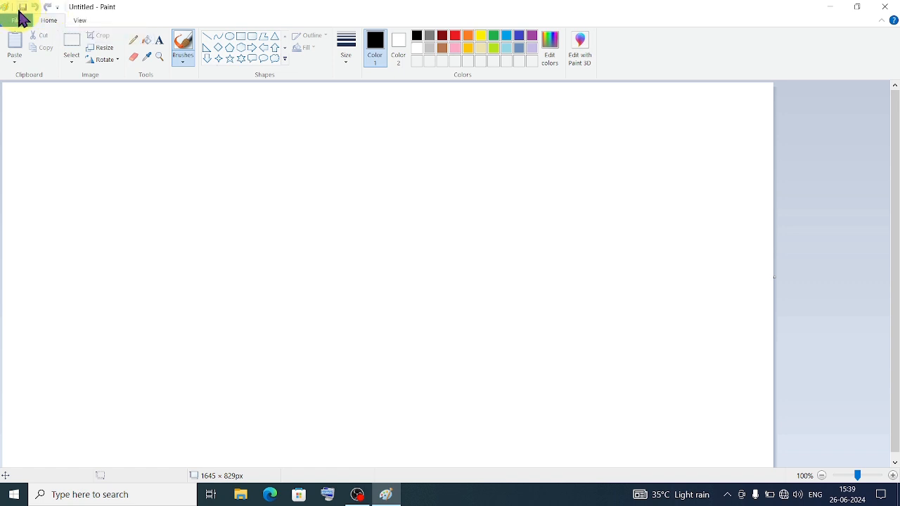
# Examine the quick access, file, paste, view, rotate and selection options available for the blank picture
pyautogui.click(58, 8)
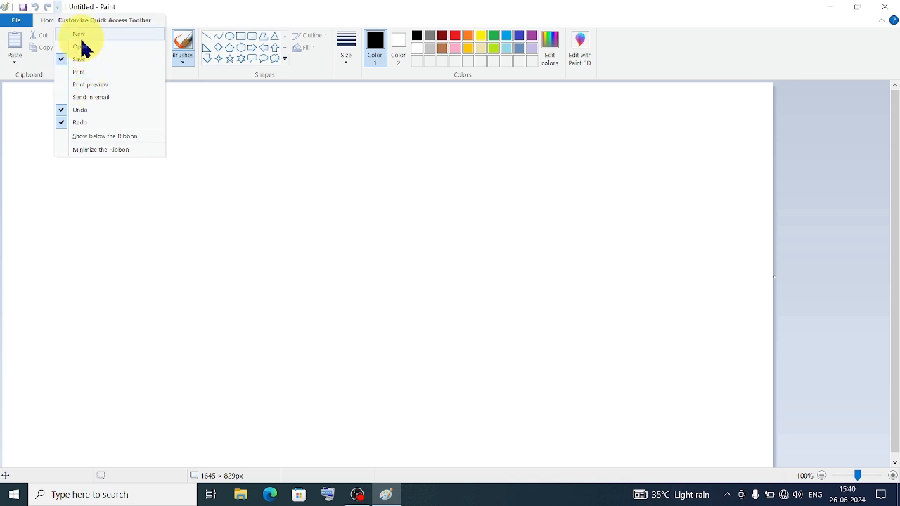
pyautogui.click(21, 125)
pyautogui.click(17, 21)
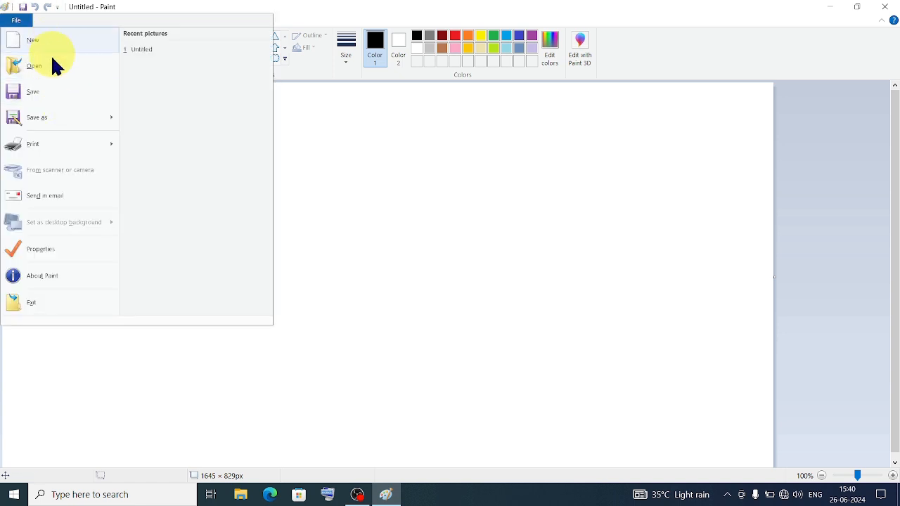
pyautogui.click(329, 166)
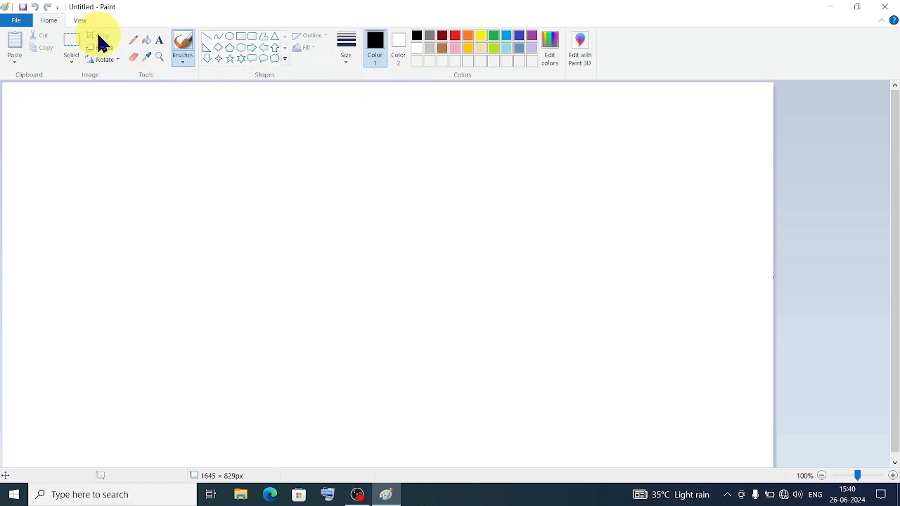
pyautogui.click(20, 65)
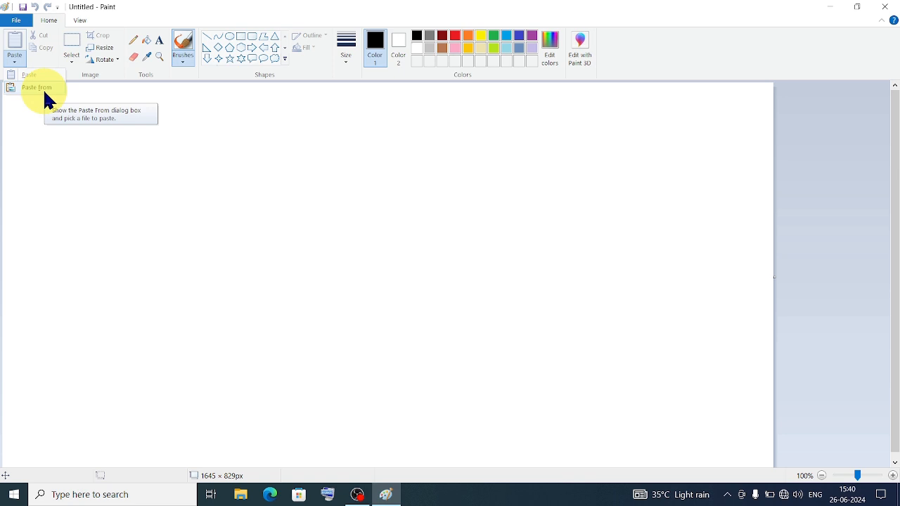
pyautogui.click(180, 145)
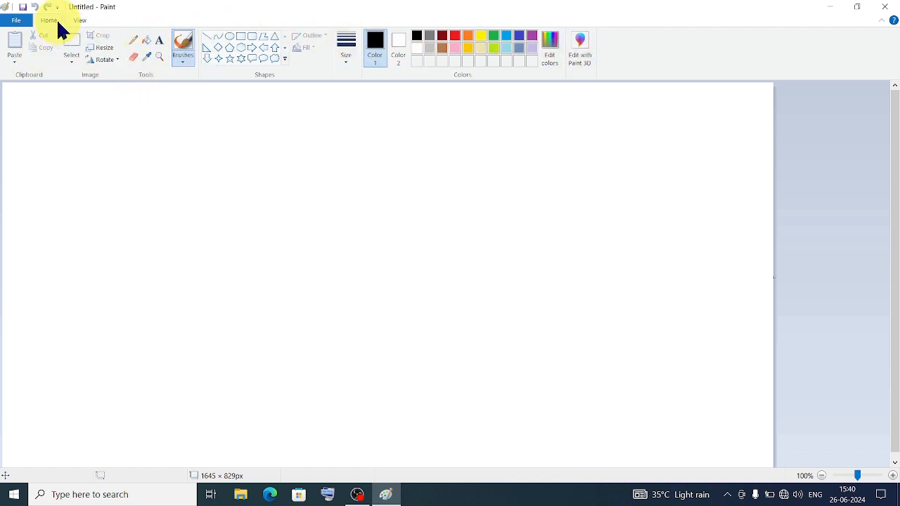
pyautogui.click(80, 22)
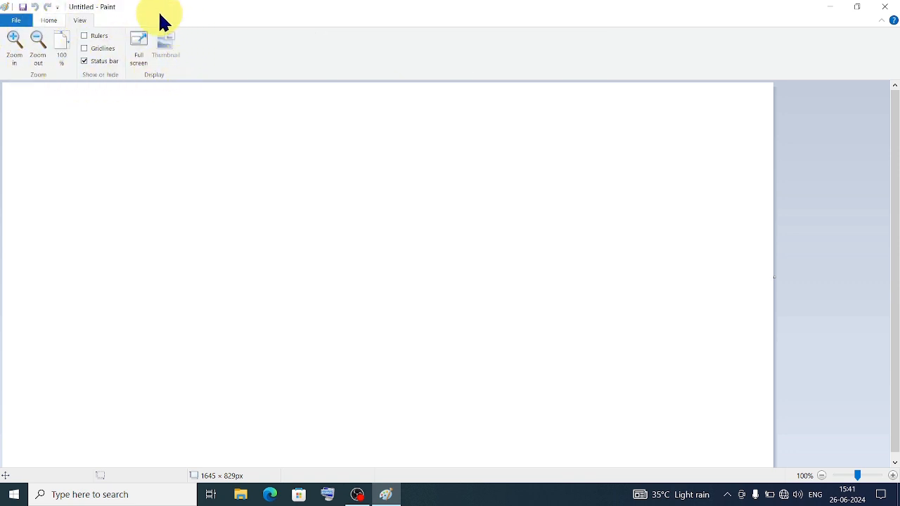
pyautogui.click(49, 22)
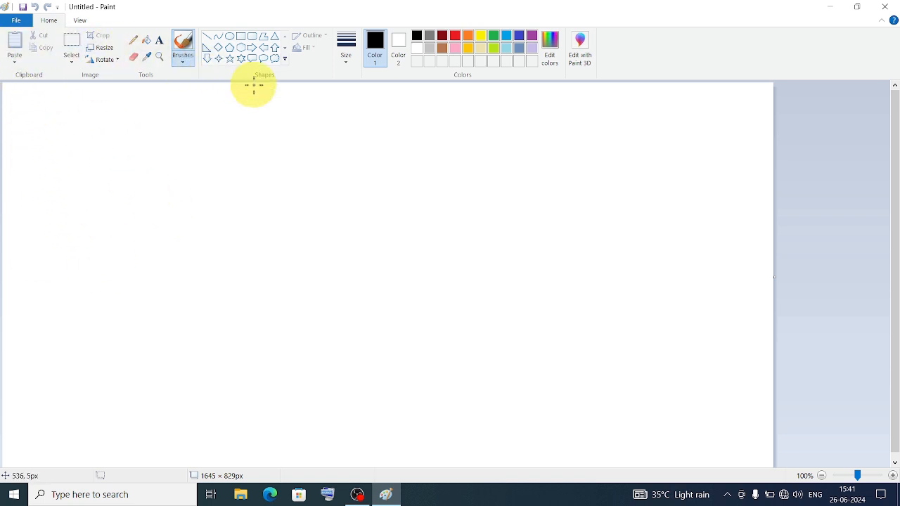
pyautogui.click(19, 63)
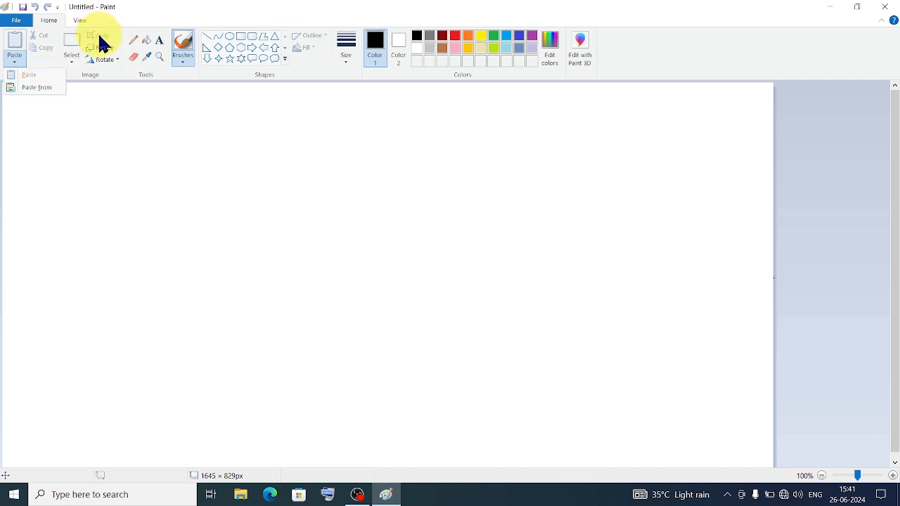
pyautogui.click(106, 59)
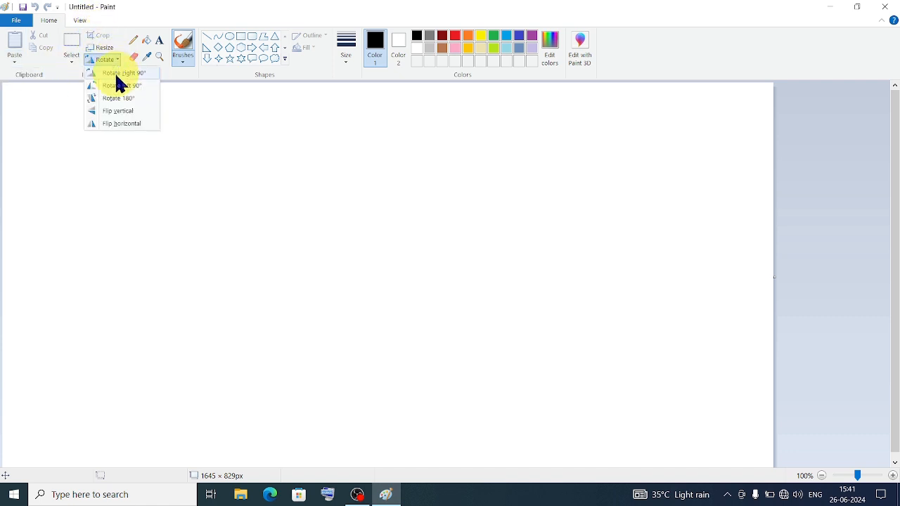
pyautogui.click(83, 161)
pyautogui.click(73, 62)
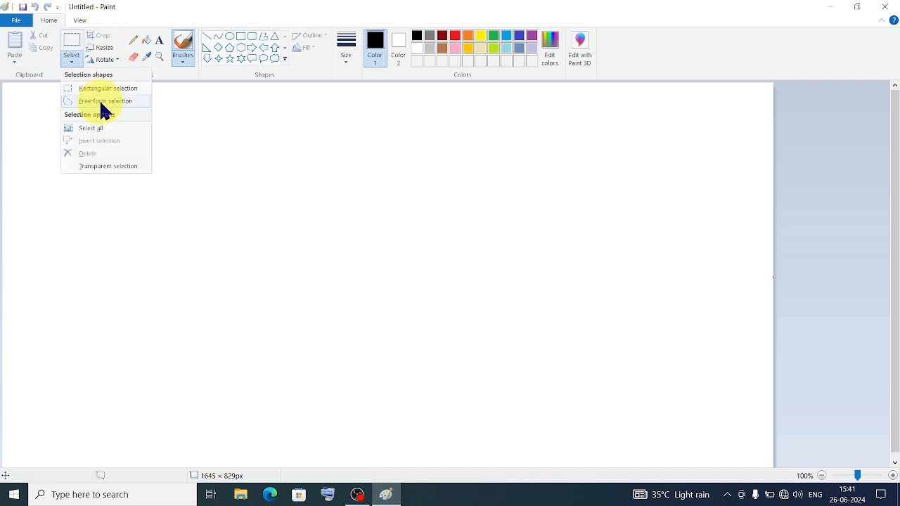
pyautogui.click(24, 113)
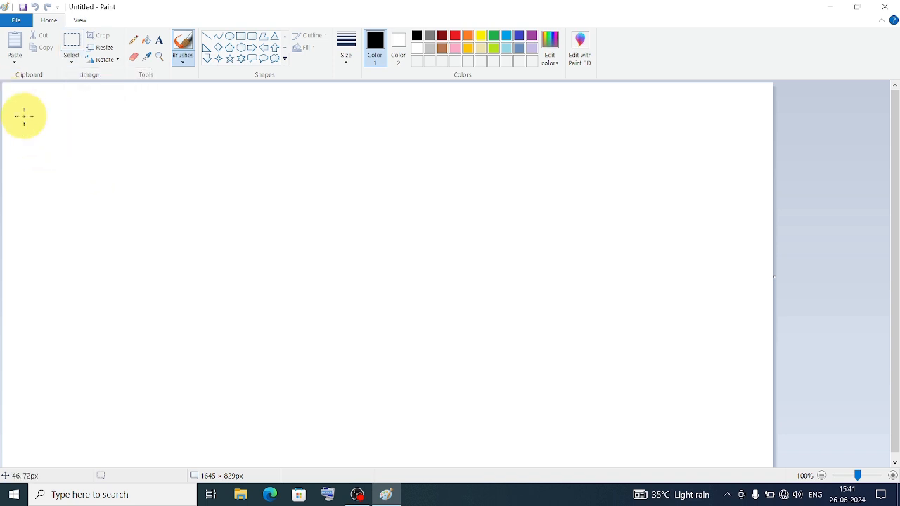
# Paste the "social (2)" picture from the "web page photo" folder and move it toward the middle of the canvas
pyautogui.click(10, 63)
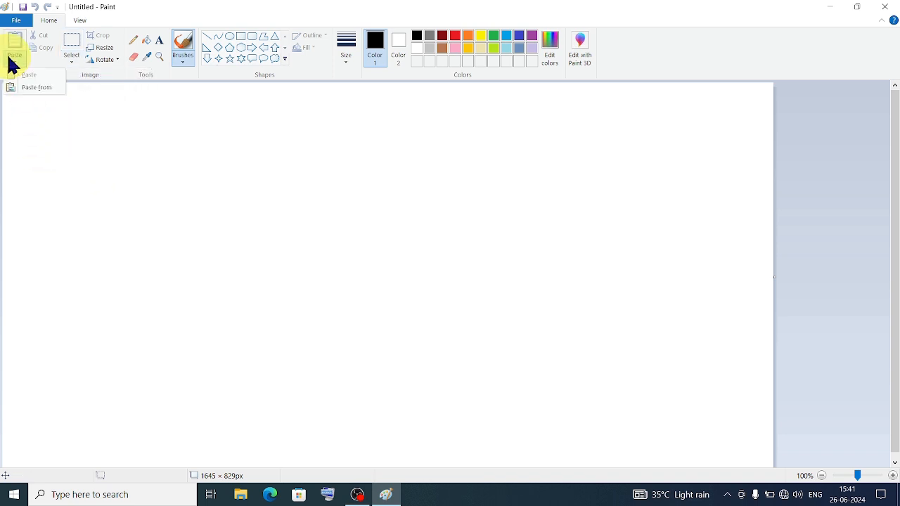
pyautogui.click(38, 88)
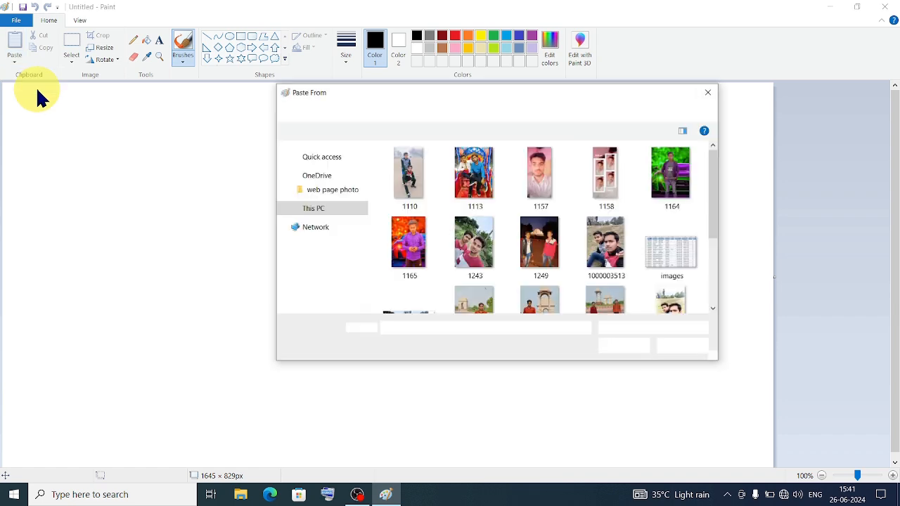
pyautogui.moveTo(545, 94); pyautogui.dragTo(416, 68)
pyautogui.scroll(-5, 380, 225)
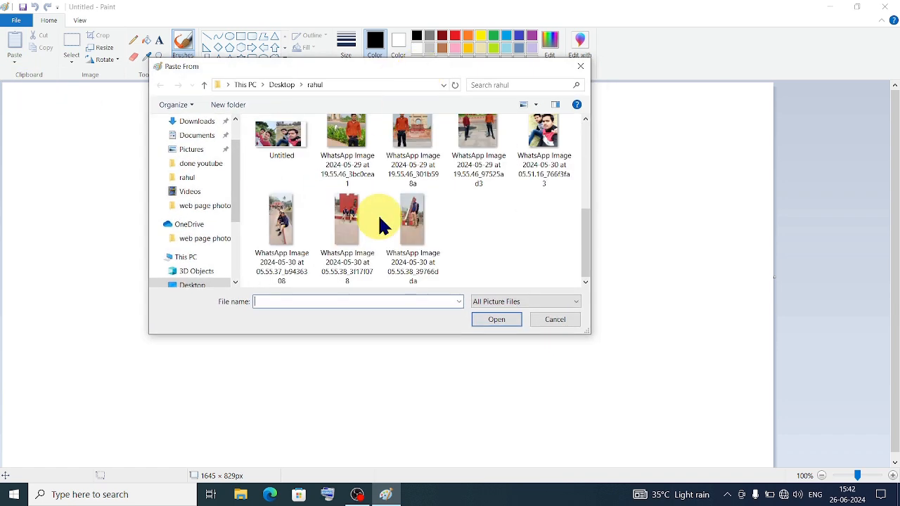
pyautogui.click(200, 207)
pyautogui.scroll(-3, 419, 213)
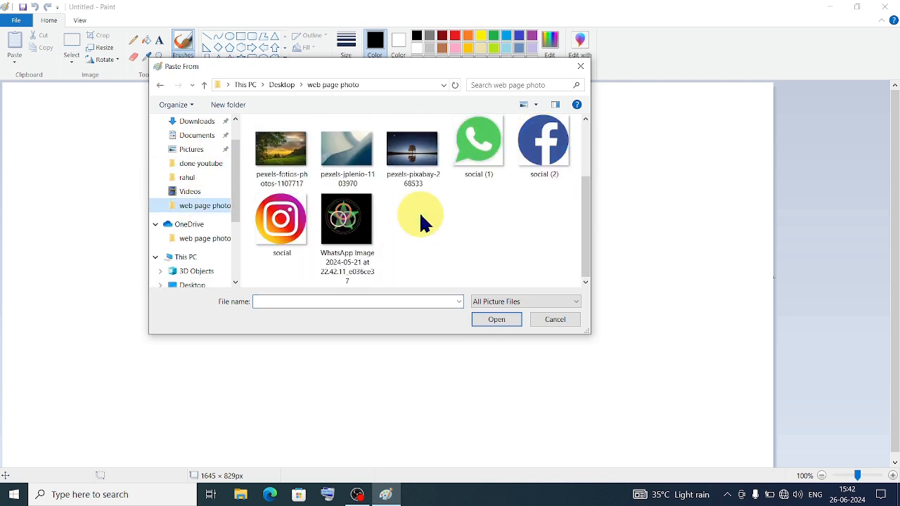
pyautogui.click(281, 219)
pyautogui.click(522, 144)
pyautogui.click(499, 321)
pyautogui.moveTo(204, 203); pyautogui.dragTo(411, 252)
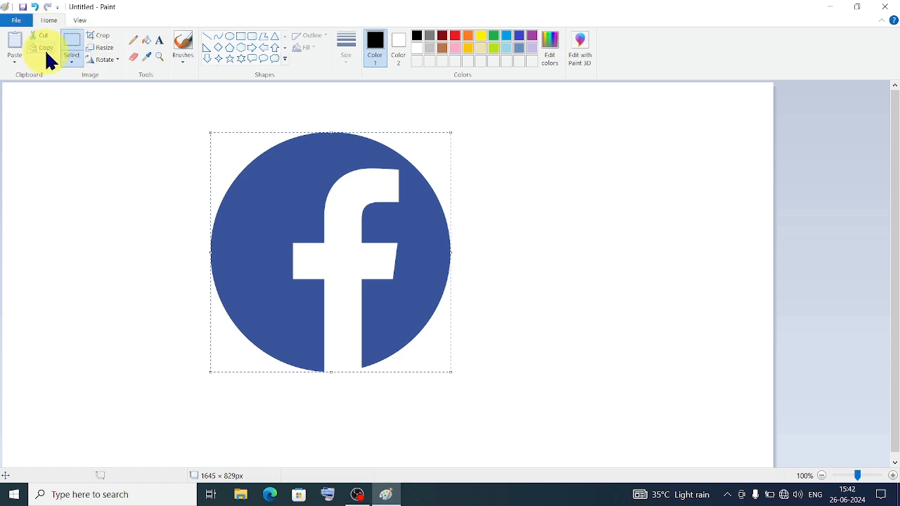
# Shift the pasted Facebook logo slightly to the left on the canvas
pyautogui.click(16, 62)
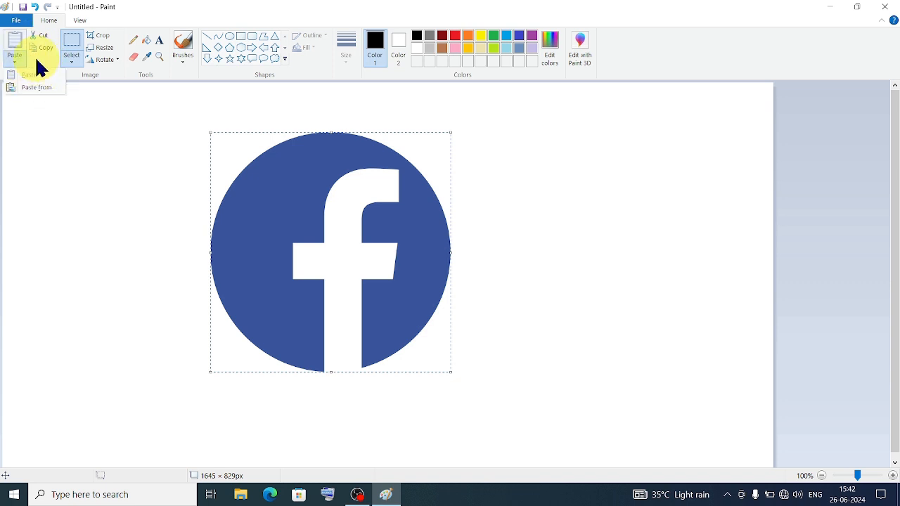
pyautogui.click(37, 66)
pyautogui.click(80, 62)
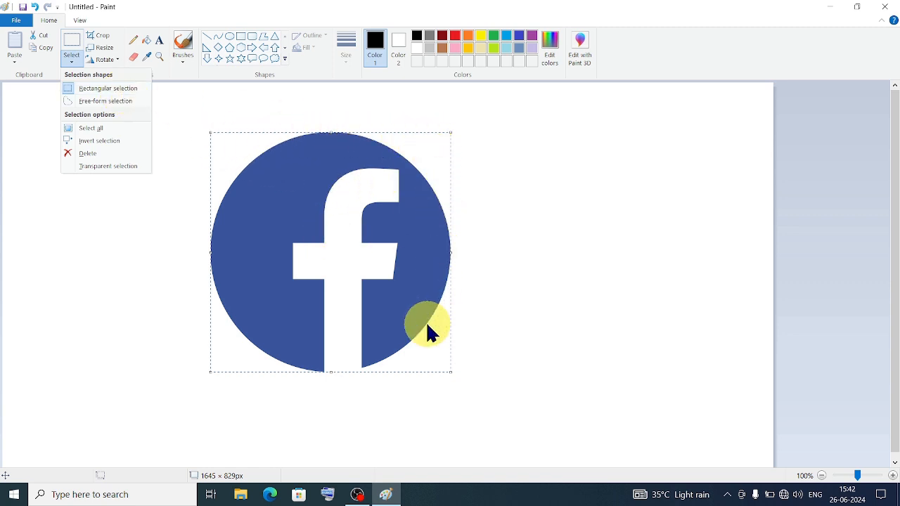
pyautogui.click(316, 239)
pyautogui.moveTo(313, 232); pyautogui.dragTo(413, 233)
pyautogui.moveTo(340, 224); pyautogui.dragTo(298, 230)
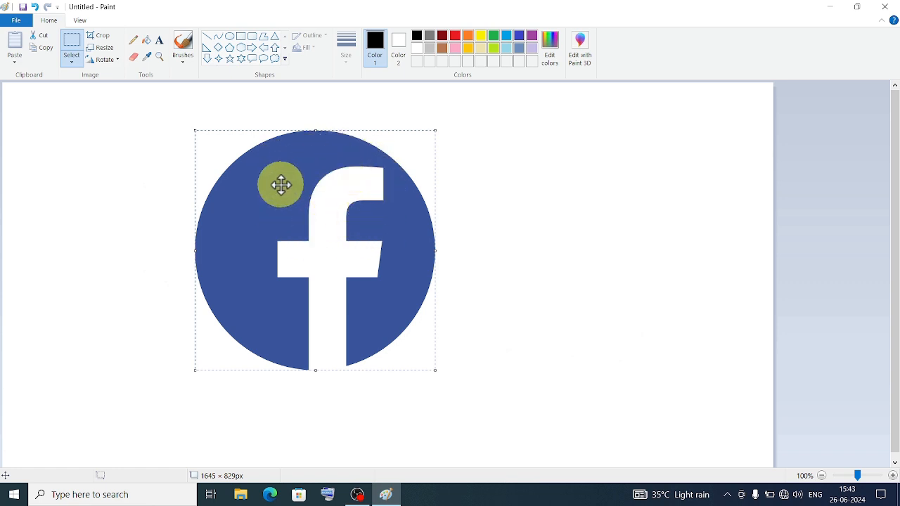
# Select a rectangle of about 186 × 153 px around the top of the white f, move it off the logo and return it
pyautogui.click(71, 59)
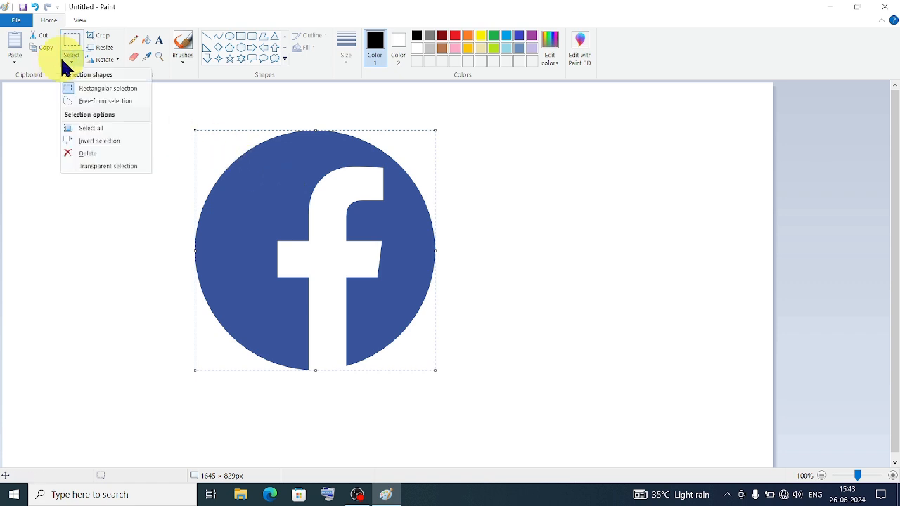
pyautogui.click(106, 90)
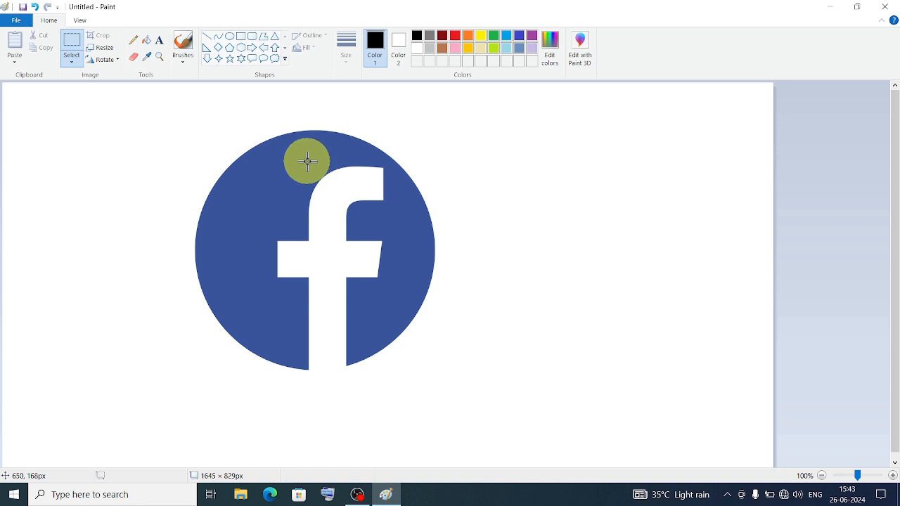
pyautogui.moveTo(308, 161); pyautogui.dragTo(394, 233)
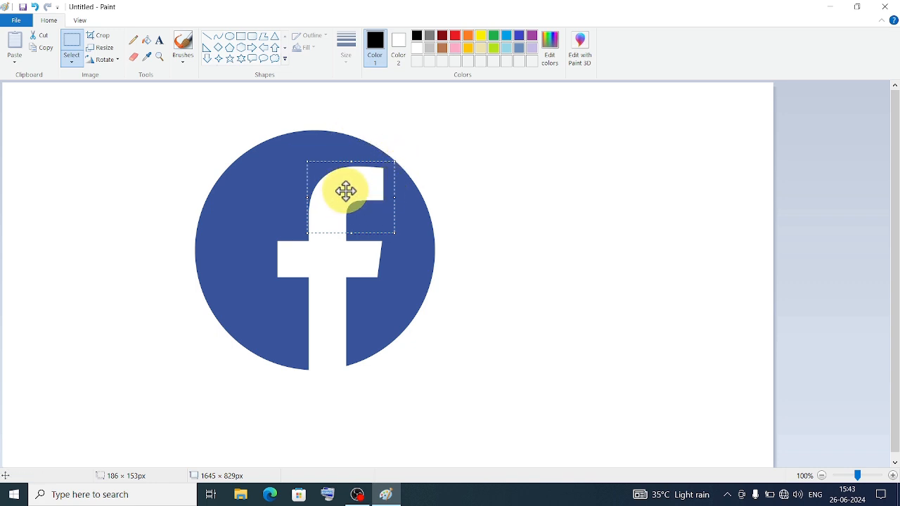
pyautogui.moveTo(346, 191); pyautogui.dragTo(613, 166)
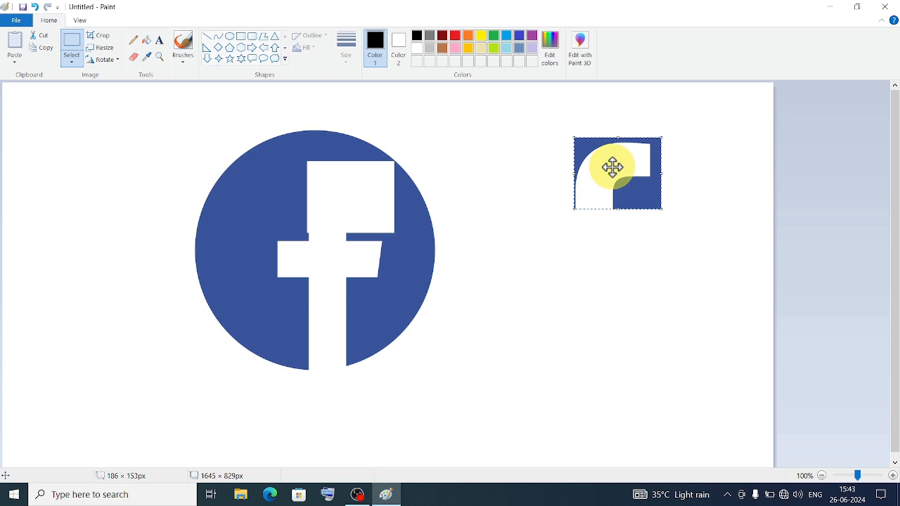
pyautogui.moveTo(625, 180); pyautogui.dragTo(358, 201)
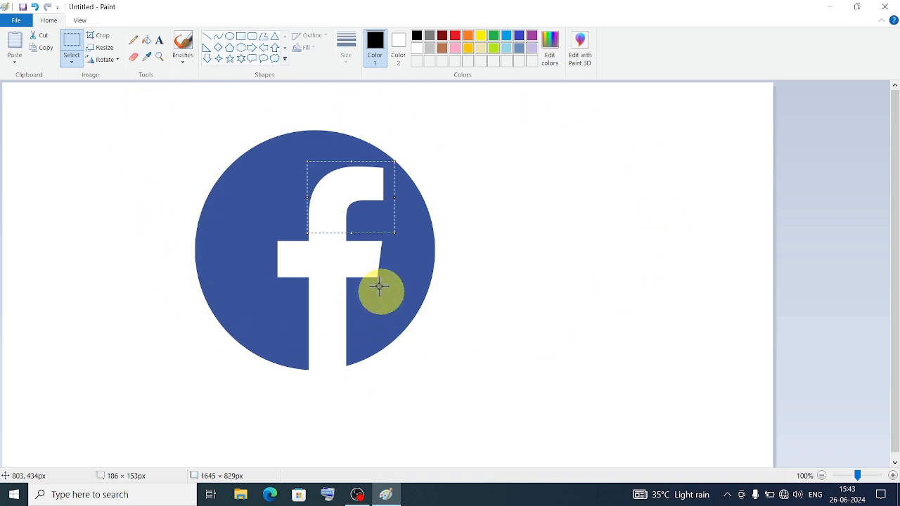
# Move the selected top of the f onto the blank canvas beside the logo, and undo the move
pyautogui.moveTo(331, 199); pyautogui.dragTo(538, 157)
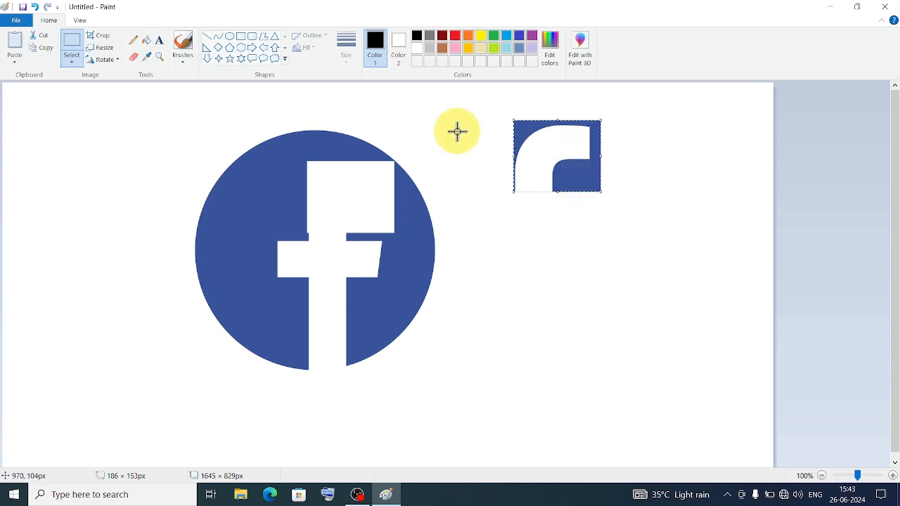
pyautogui.click(73, 62)
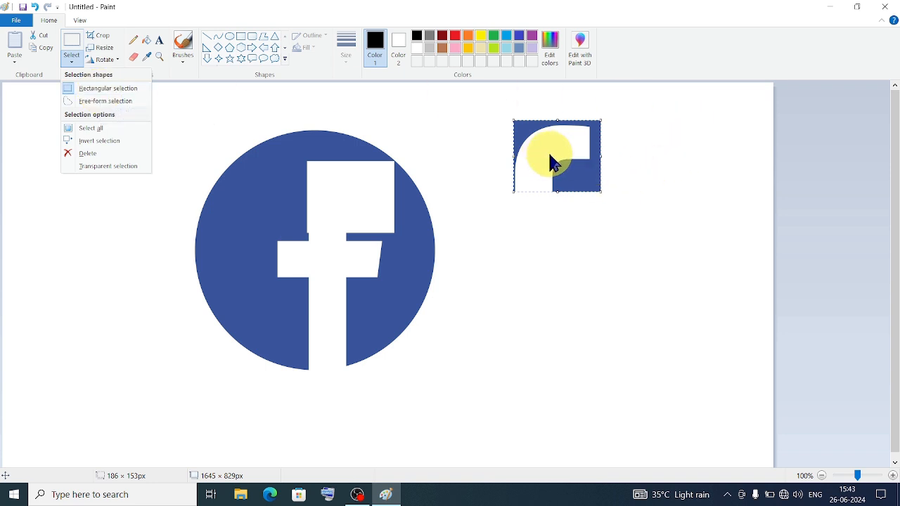
pyautogui.click(463, 153)
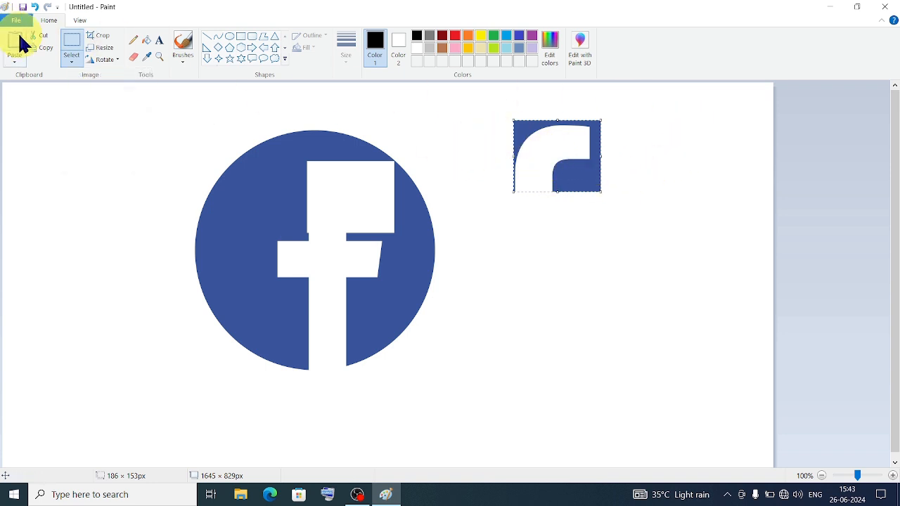
pyautogui.click(39, 10)
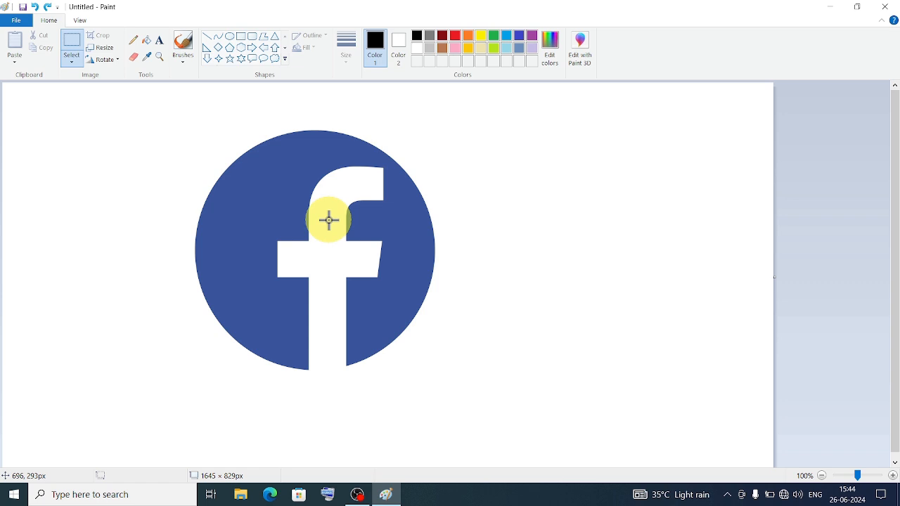
# Try to move a tall rectangular selection around the whole white f onto the blank canvas beside the logo
pyautogui.click(74, 67)
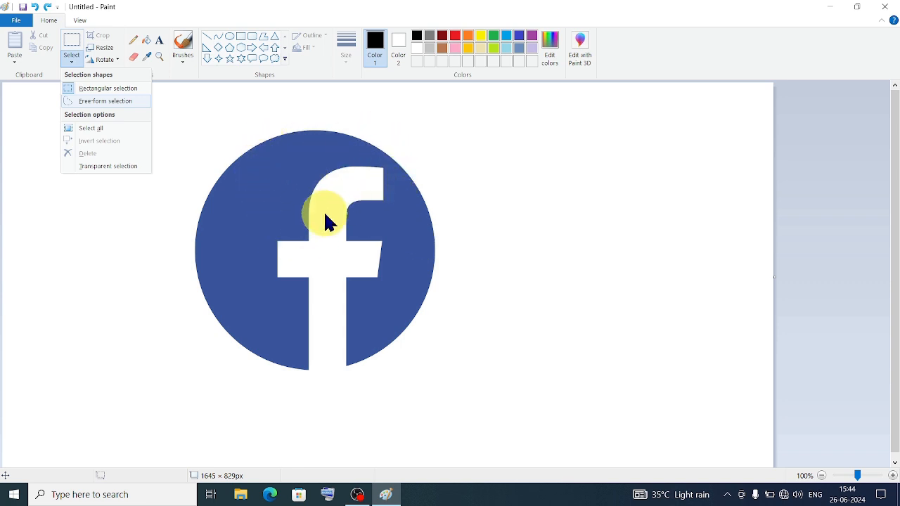
pyautogui.click(116, 89)
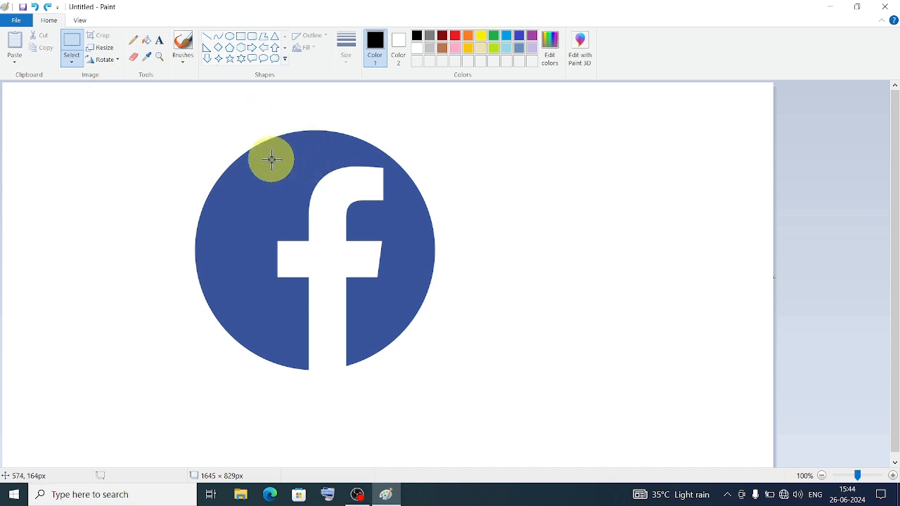
pyautogui.moveTo(269, 161); pyautogui.dragTo(381, 395)
pyautogui.moveTo(327, 272); pyautogui.dragTo(550, 241)
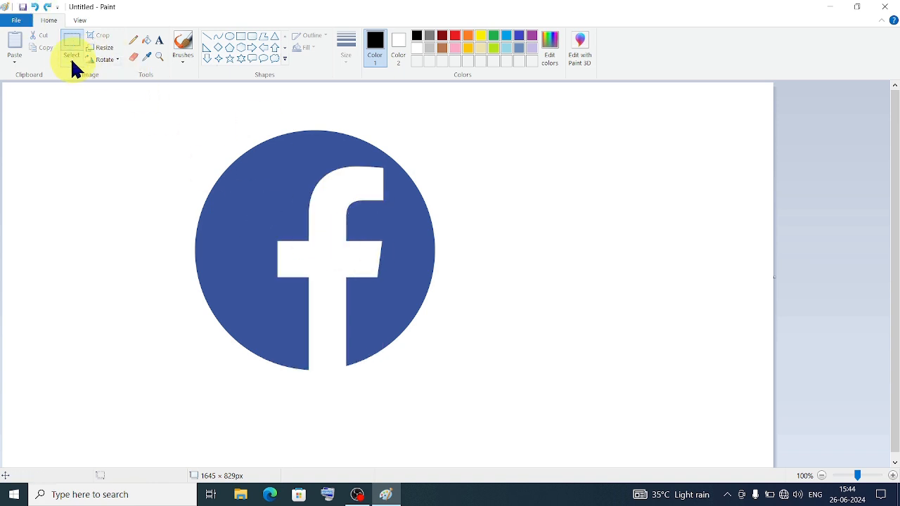
# Outline the white f with a free-form selection and move the cut-out onto the blank canvas well clear of the logo
pyautogui.click(71, 61)
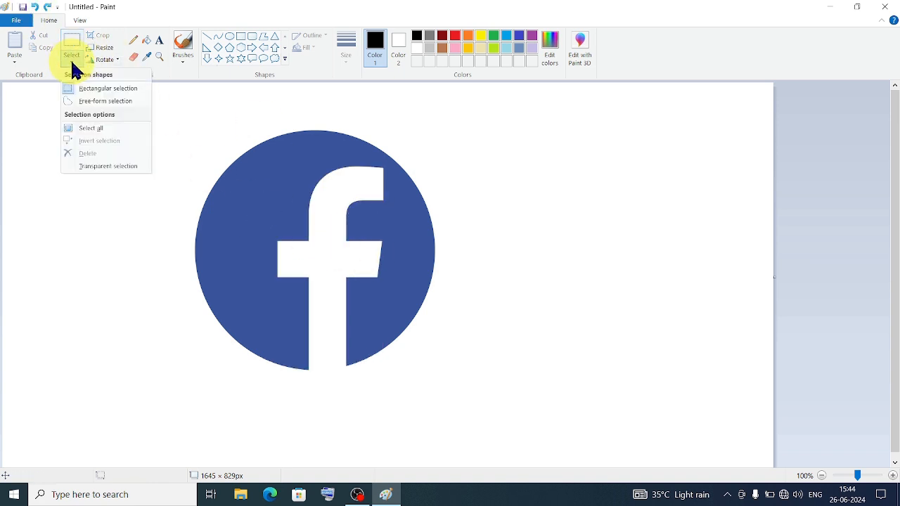
pyautogui.click(134, 104)
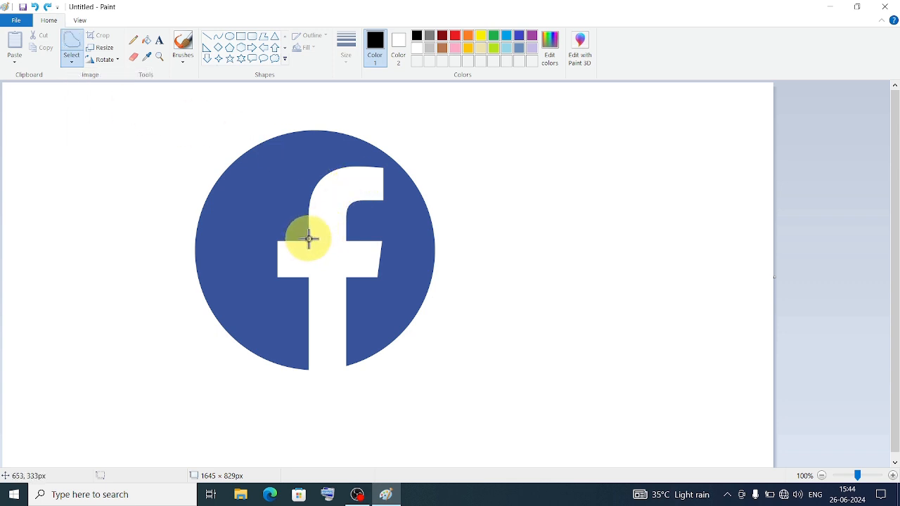
pyautogui.moveTo(308, 239)
pyautogui.mouseDown()
pyautogui.moveTo(319, 176)
pyautogui.moveTo(385, 166)
pyautogui.moveTo(390, 201)
pyautogui.moveTo(355, 208)
pyautogui.moveTo(348, 225)
pyautogui.moveTo(348, 242)
pyautogui.moveTo(375, 237)
pyautogui.moveTo(381, 251)
pyautogui.moveTo(381, 276)
pyautogui.moveTo(348, 280)
pyautogui.moveTo(352, 370)
pyautogui.moveTo(311, 379)
pyautogui.moveTo(297, 284)
pyautogui.moveTo(279, 289)
pyautogui.moveTo(266, 250)
pyautogui.moveTo(303, 236)
pyautogui.moveTo(313, 218)
pyautogui.moveTo(345, 235)
pyautogui.moveTo(622, 251)
pyautogui.moveTo(752, 173)
pyautogui.moveTo(529, 208)
pyautogui.moveTo(598, 229)
pyautogui.moveTo(559, 194)
pyautogui.mouseUp()
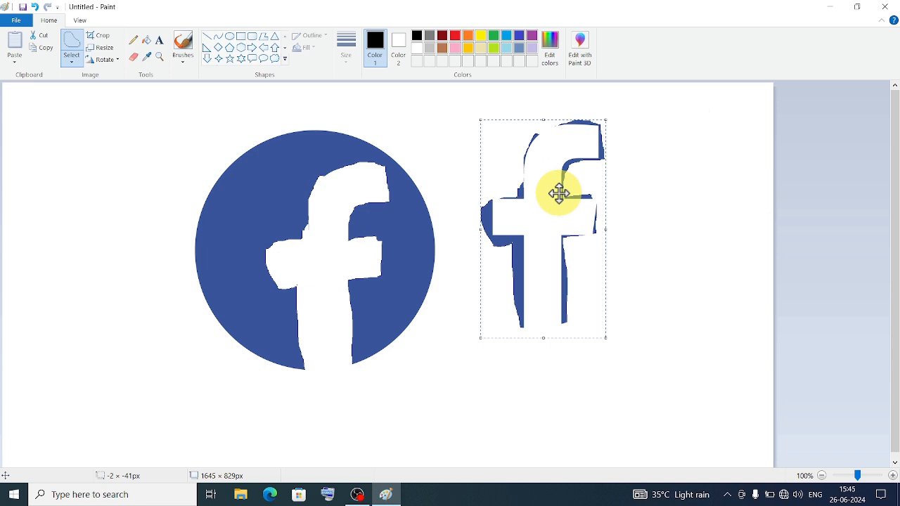
pyautogui.click(74, 63)
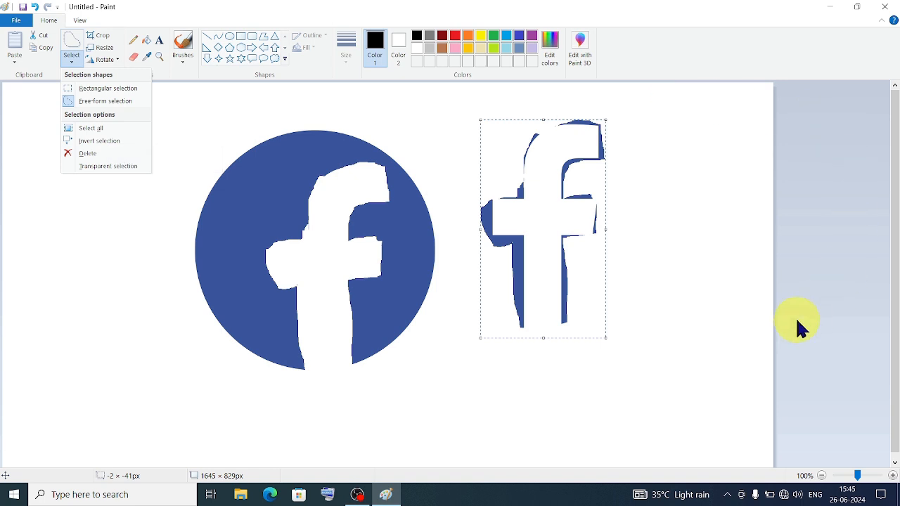
pyautogui.click(528, 241)
pyautogui.moveTo(528, 241); pyautogui.dragTo(648, 236)
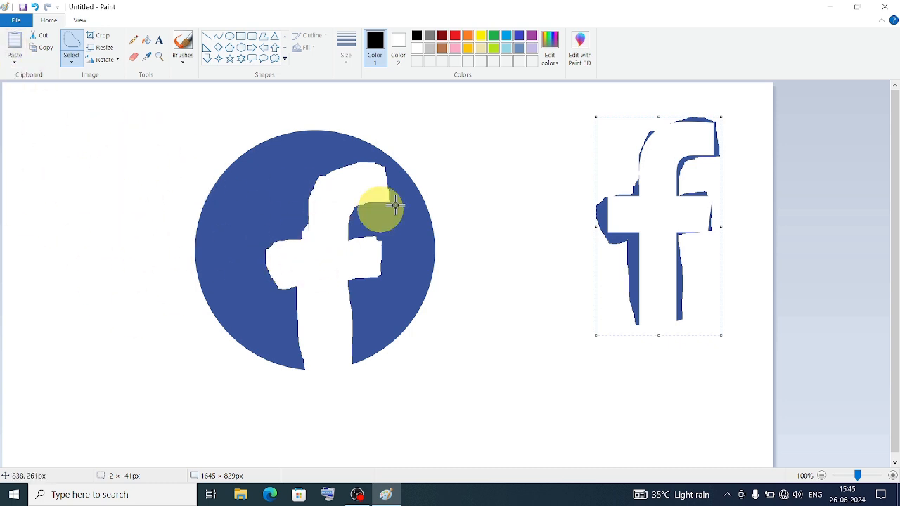
# Select the entire canvas and move all of its content slightly down and to the left
pyautogui.click(71, 62)
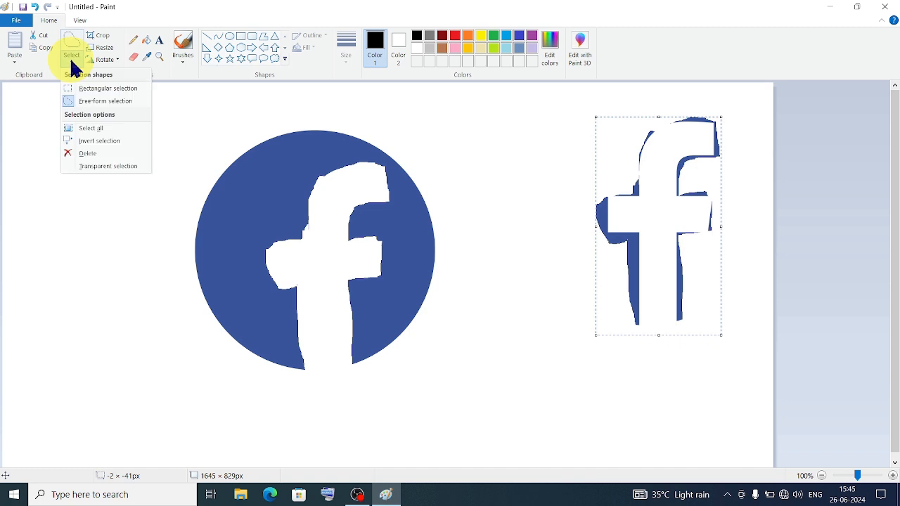
pyautogui.click(98, 130)
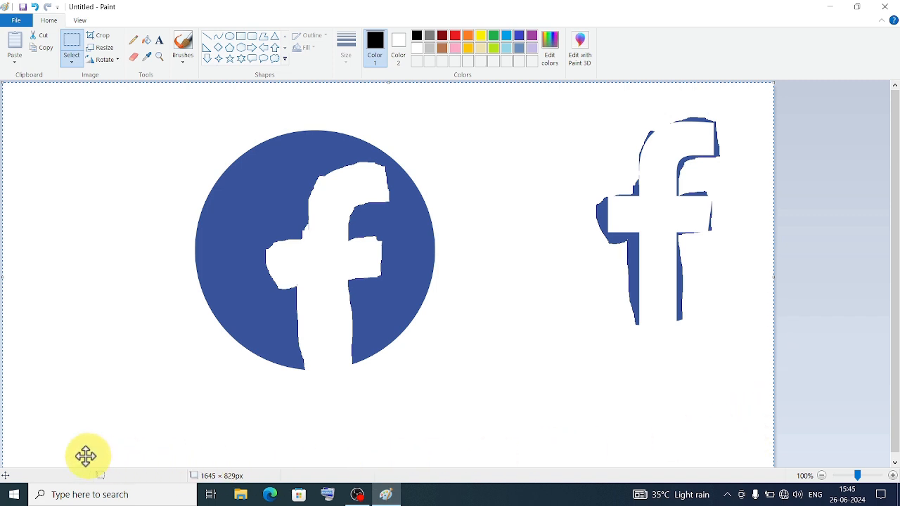
pyautogui.moveTo(412, 280); pyautogui.dragTo(314, 294)
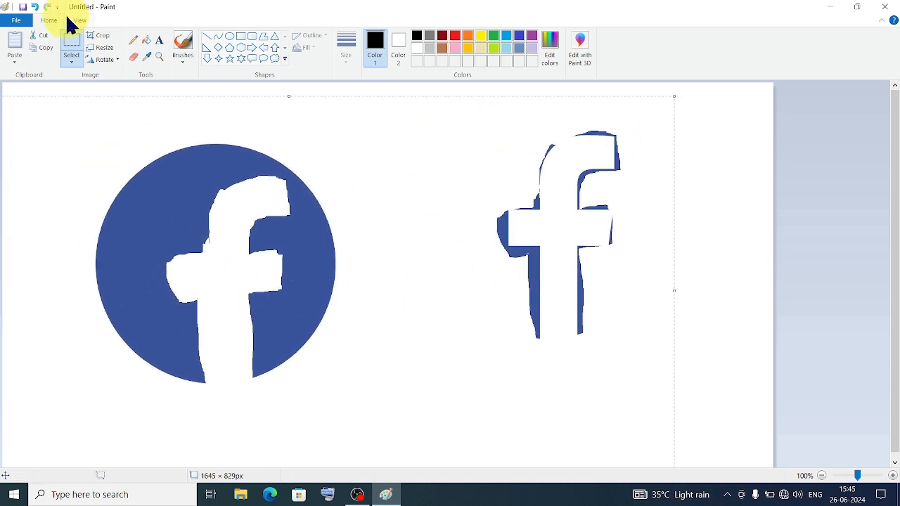
# Select a rectangle of about 1386 × 648 px around the logo and the cut-out f, and shift it slightly up and right
pyautogui.click(72, 61)
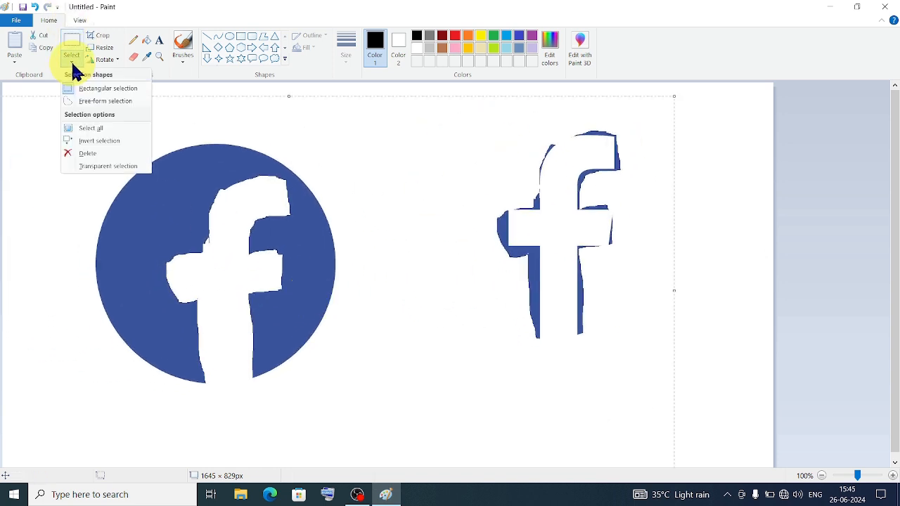
pyautogui.click(102, 88)
pyautogui.moveTo(23, 98); pyautogui.dragTo(673, 400)
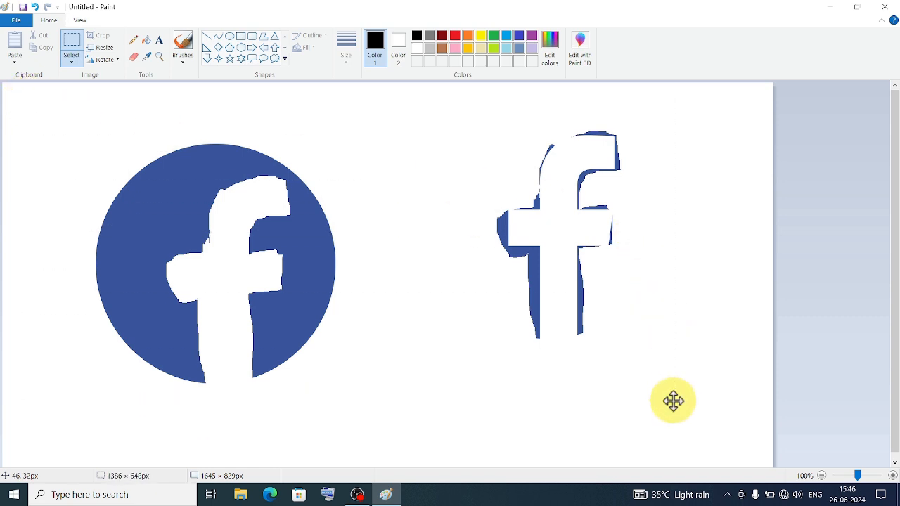
pyautogui.moveTo(348, 263); pyautogui.dragTo(380, 243)
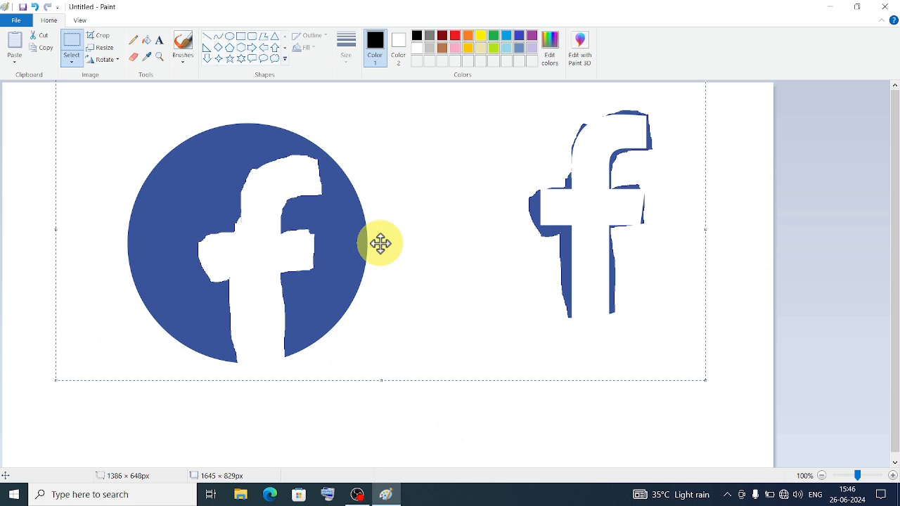
# Undo the selection moves until the white f is back inside the original logo
pyautogui.click(35, 6)
pyautogui.click(36, 7)
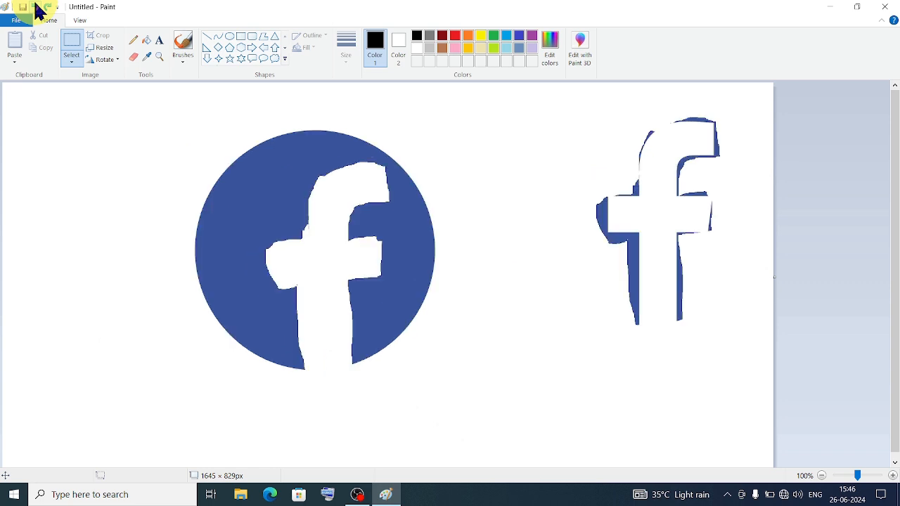
pyautogui.click(36, 7)
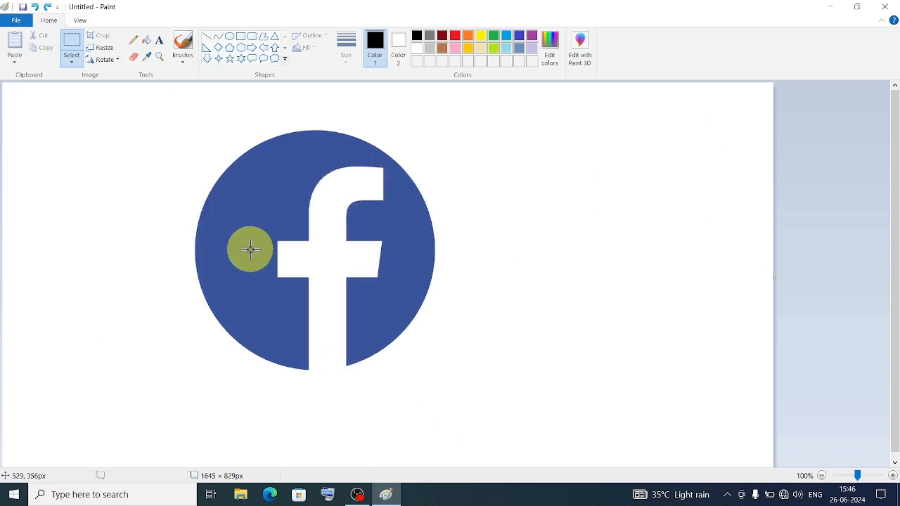
pyautogui.click(69, 66)
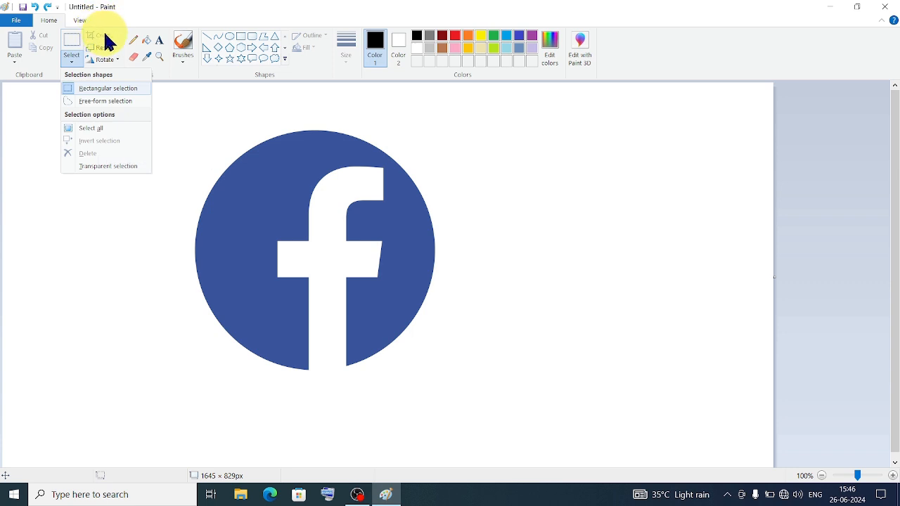
pyautogui.click(457, 216)
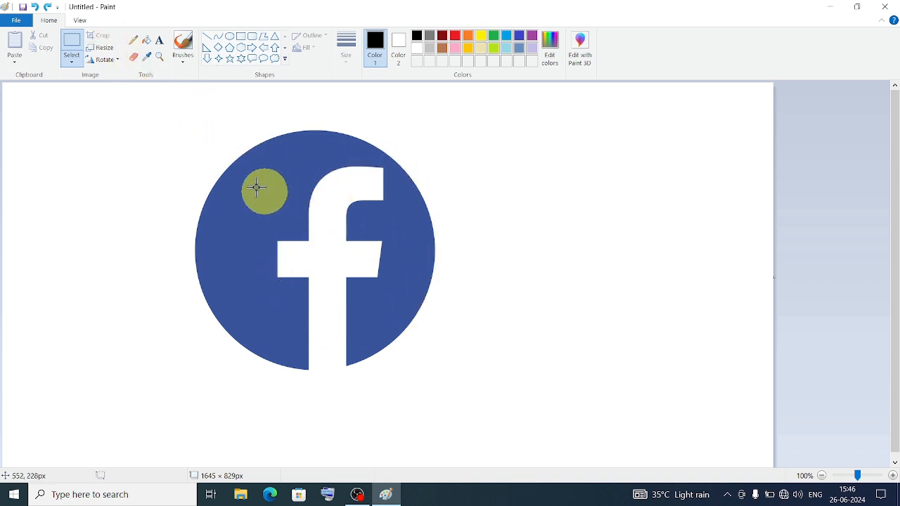
# Stretch a rectangular selection over the upper part of the f to about 320 × 245 px, and undo the stretch
pyautogui.click(78, 63)
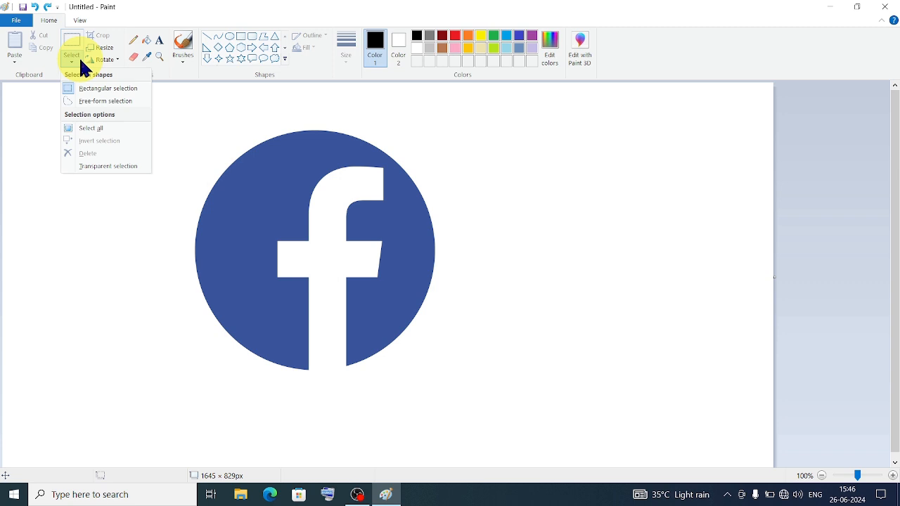
pyautogui.click(105, 89)
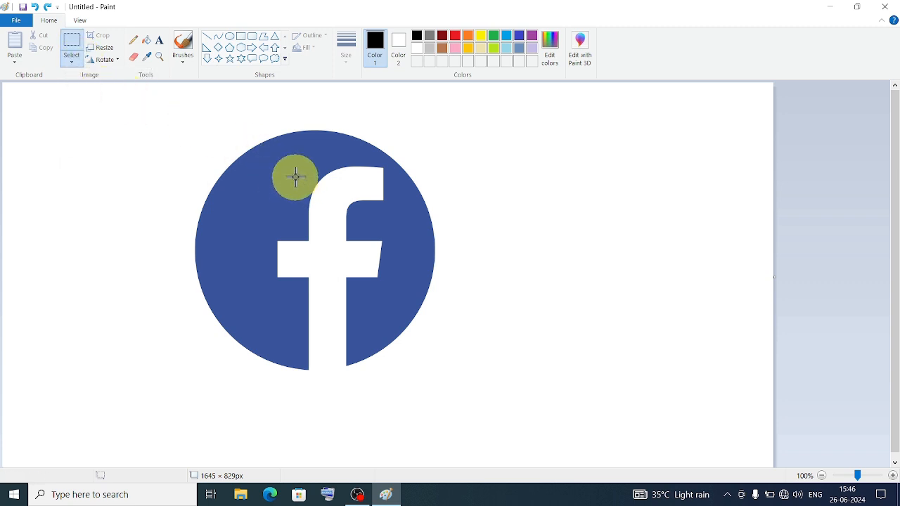
pyautogui.moveTo(257, 173); pyautogui.dragTo(407, 288)
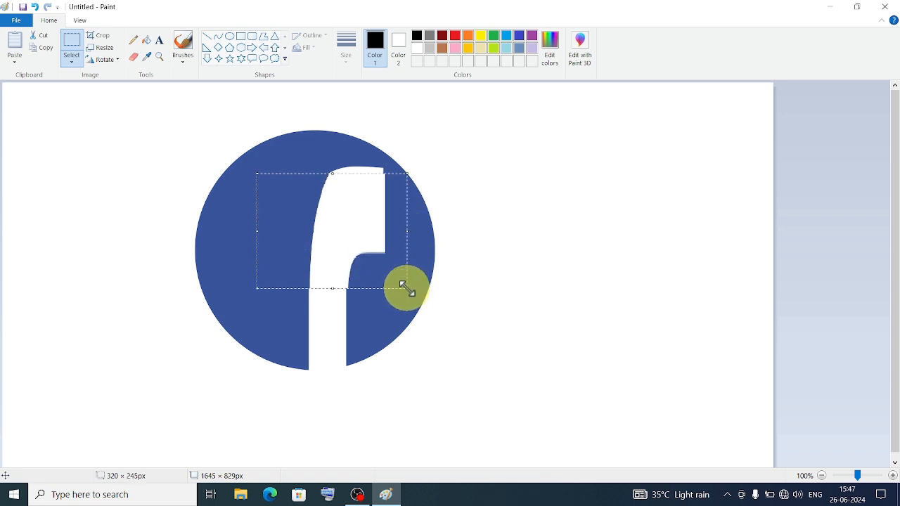
pyautogui.hotkey('ctrl', 'z')
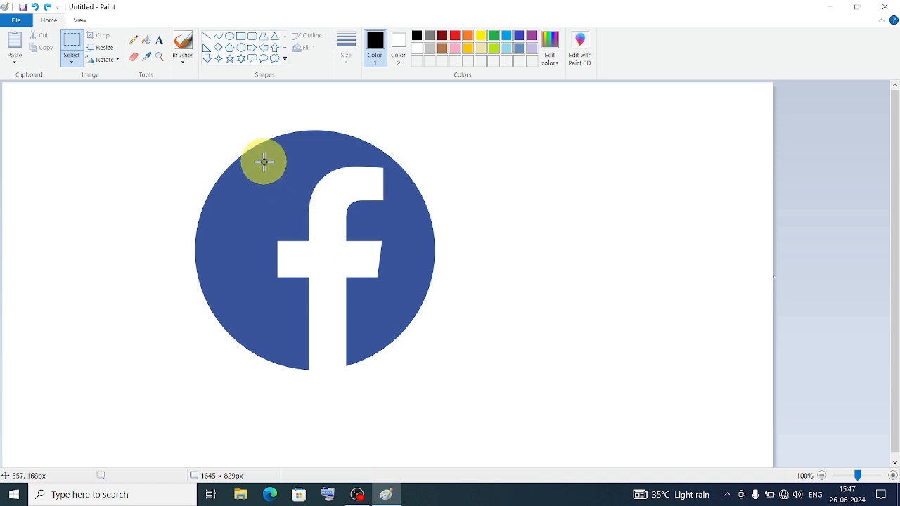
# Crop the picture to a rectangle of about 309 × 292 px around the upper f, and enlarge the canvas to about 1134 × 655 px
pyautogui.moveTo(265, 163); pyautogui.dragTo(408, 299)
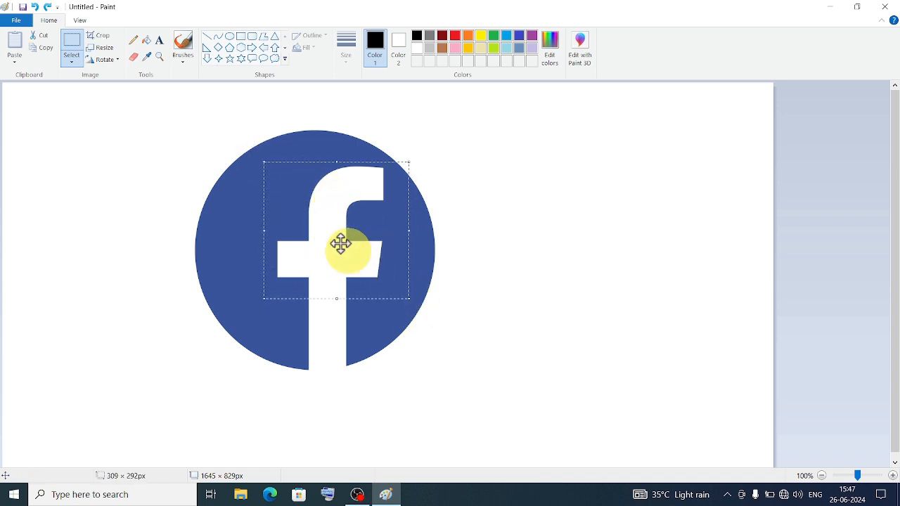
pyautogui.click(104, 36)
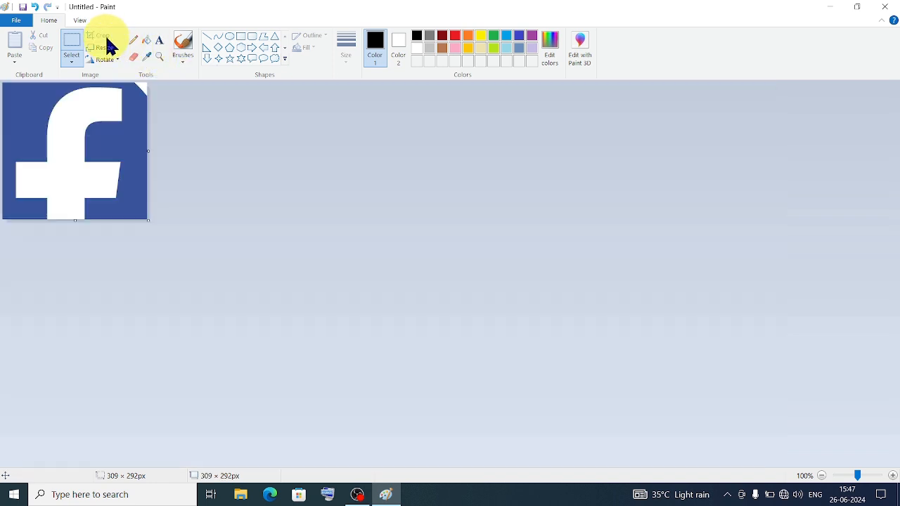
pyautogui.moveTo(148, 221); pyautogui.dragTo(532, 389)
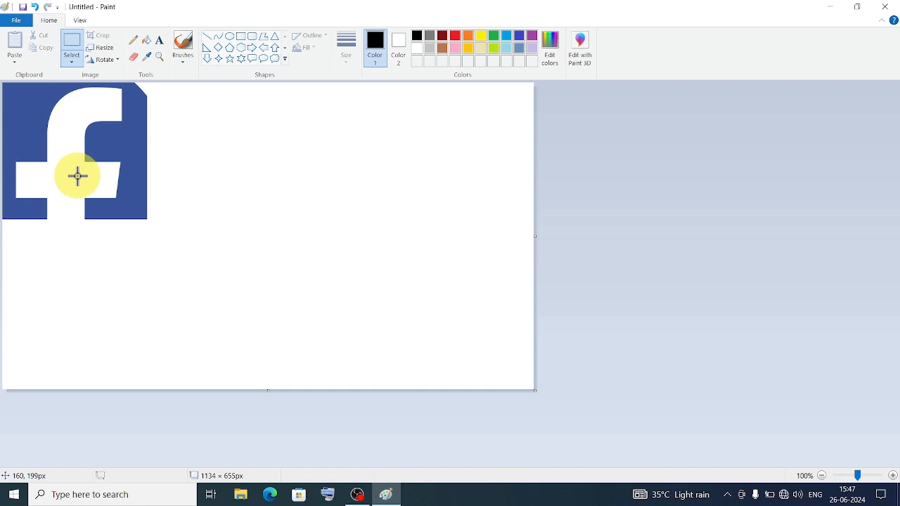
# Undo the canvas enlargement and the crop
pyautogui.hotkey('ctrl', 'z')
pyautogui.hotkey('ctrl', 'z')
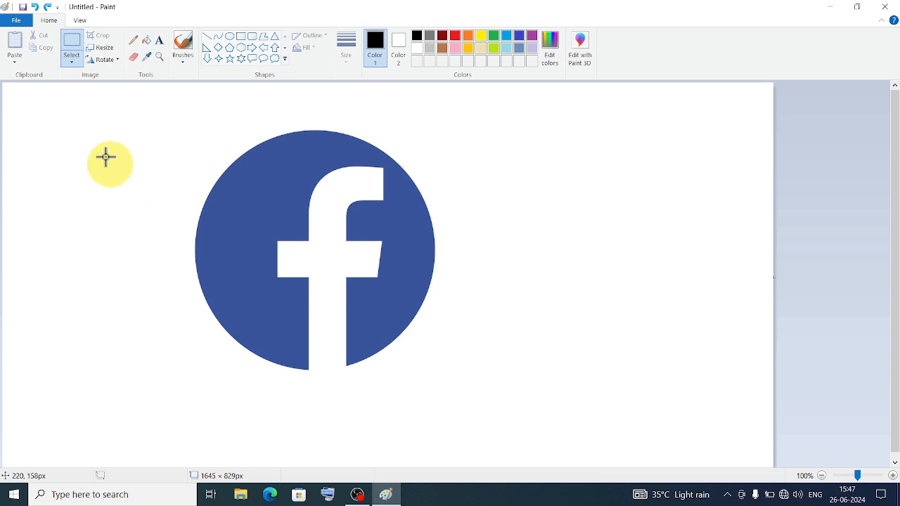
# Select a rectangle of about 591 × 537 px around the whole Facebook logo
pyautogui.click(117, 60)
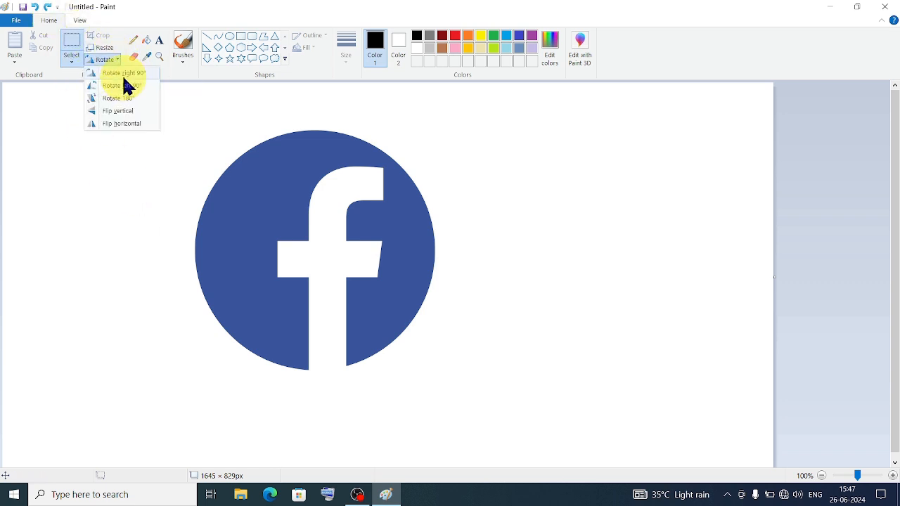
pyautogui.click(249, 194)
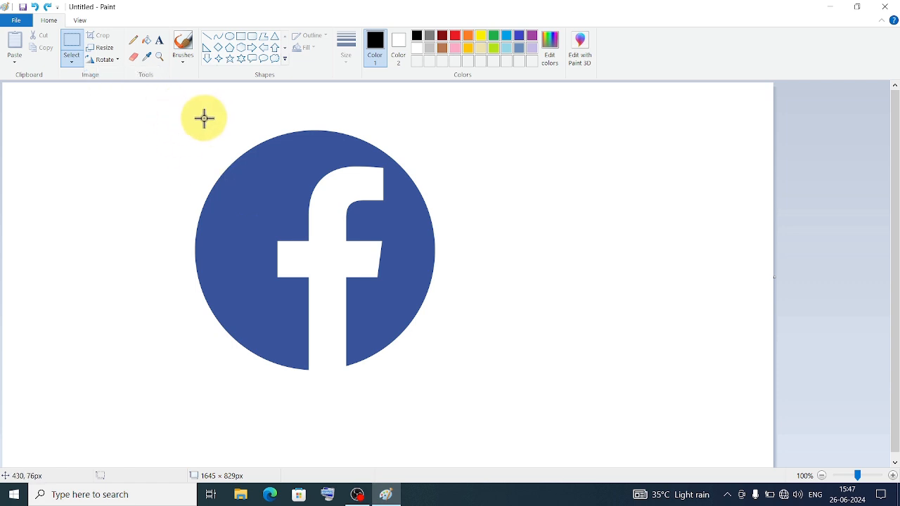
pyautogui.moveTo(174, 127); pyautogui.dragTo(451, 378)
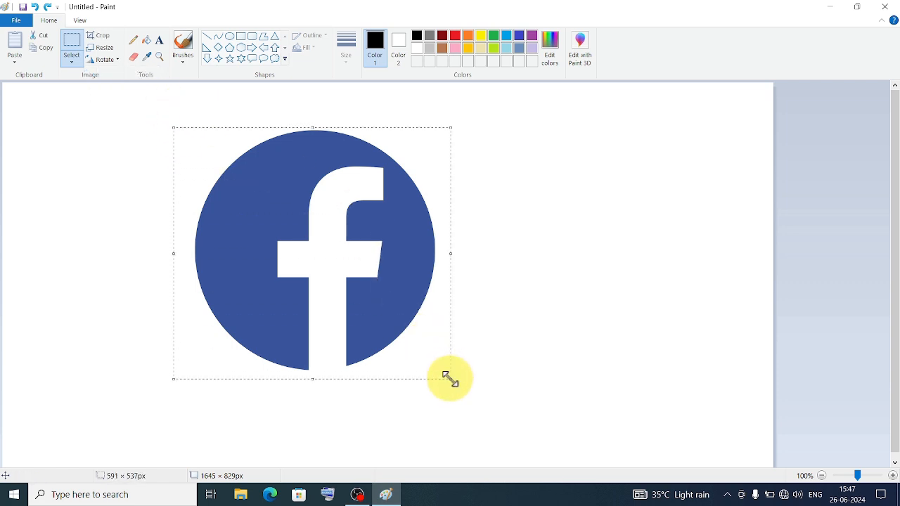
# Rotate the selected logo right by 90° four times to bring it through a full turn
pyautogui.click(100, 60)
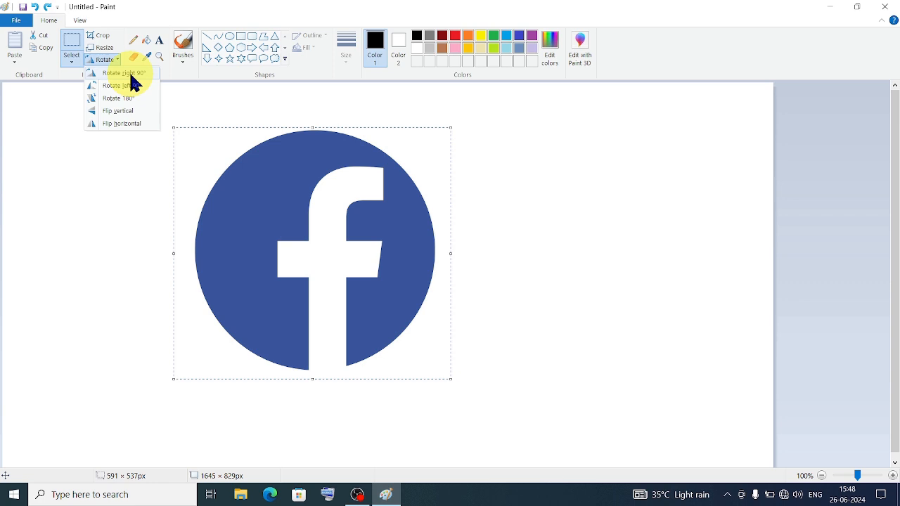
pyautogui.click(131, 73)
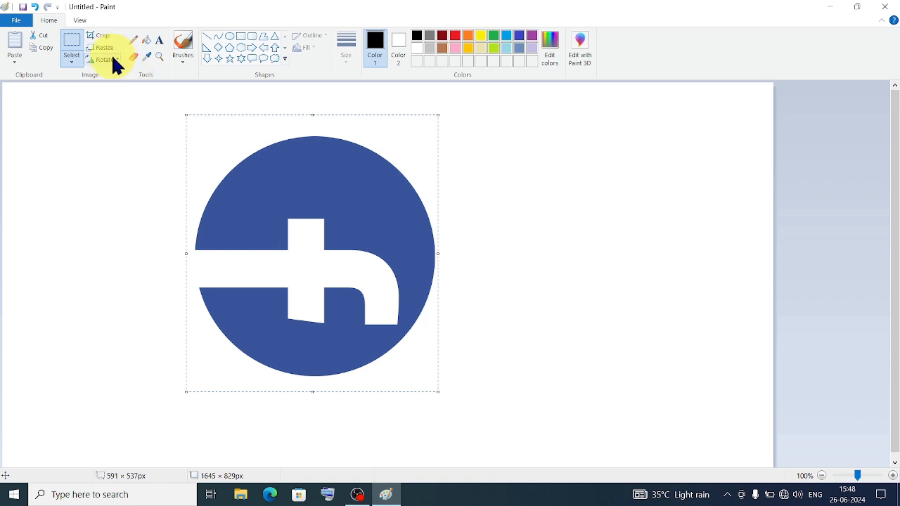
pyautogui.click(112, 60)
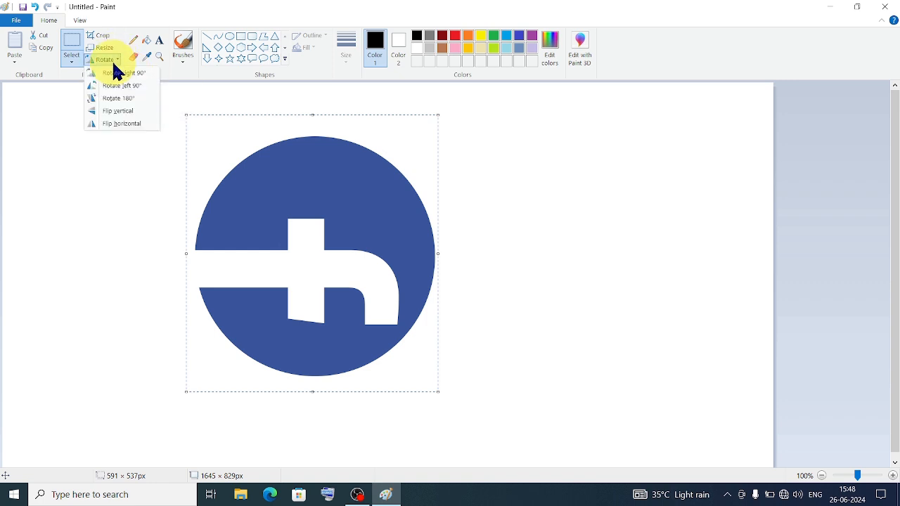
pyautogui.click(118, 73)
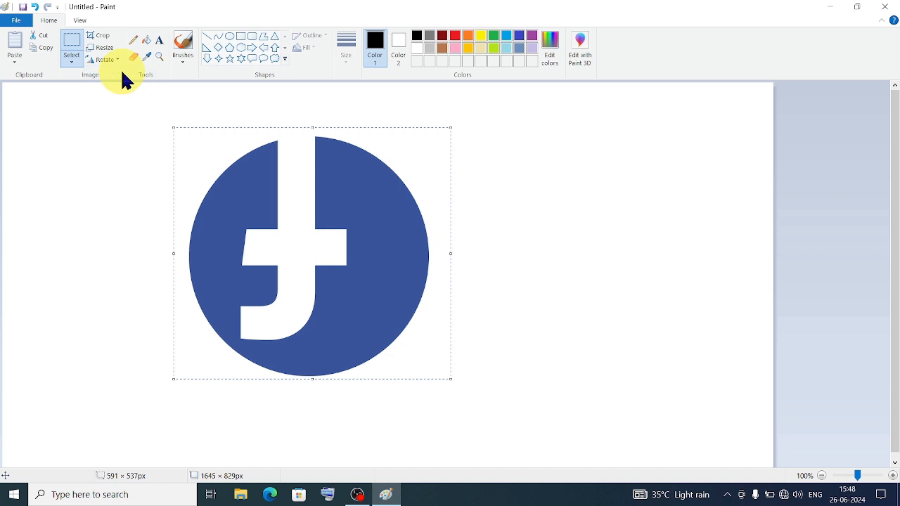
pyautogui.click(111, 61)
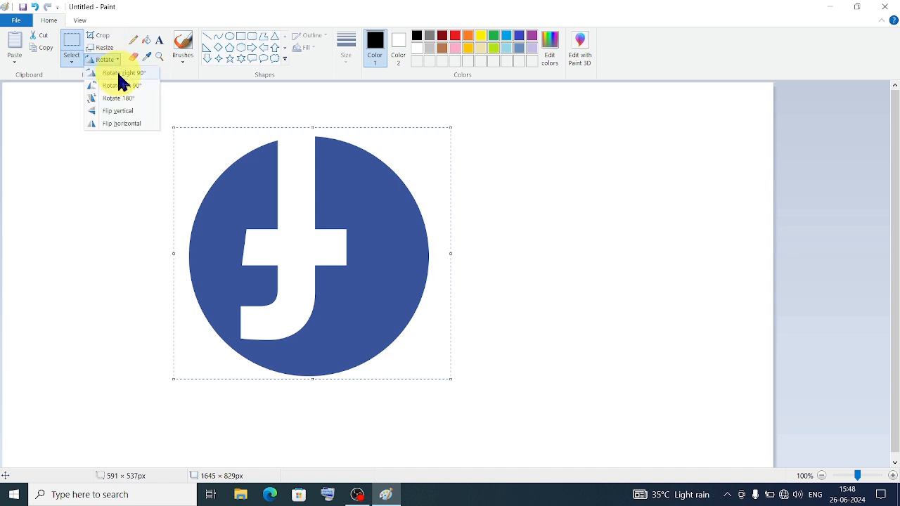
pyautogui.click(121, 83)
pyautogui.click(111, 62)
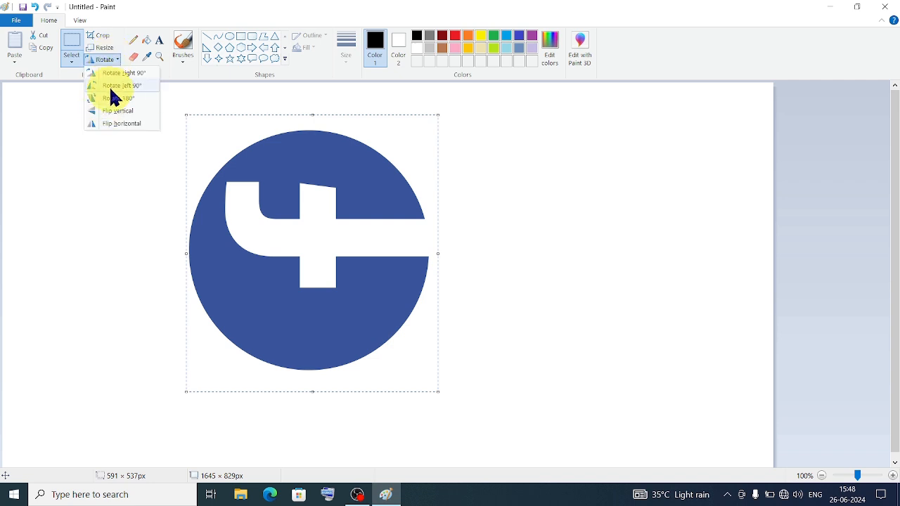
pyautogui.click(116, 75)
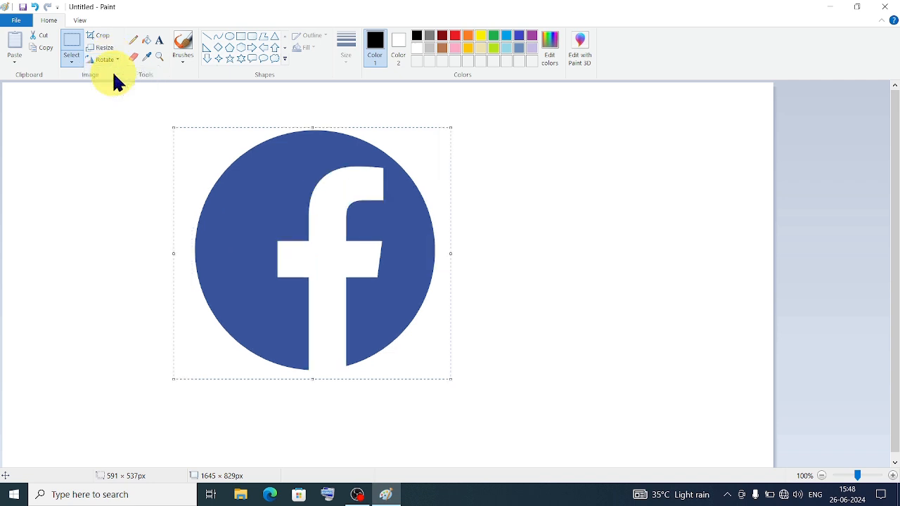
# Rotate the selected logo left by 90°
pyautogui.click(113, 60)
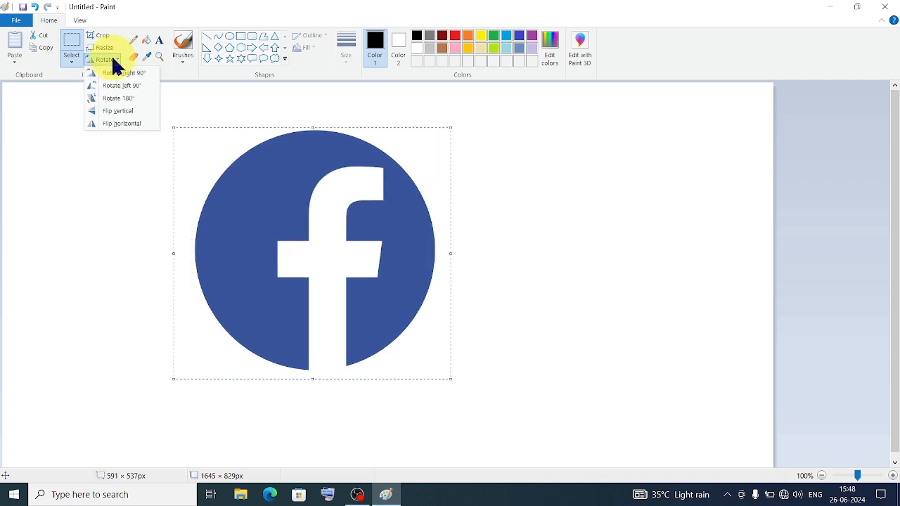
pyautogui.click(144, 87)
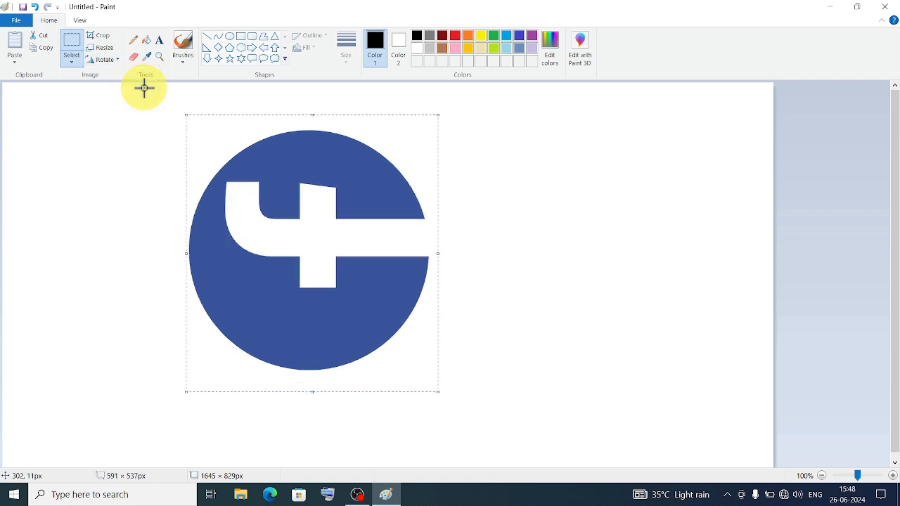
# Rotate the selected logo left by another 90° and flip it vertically
pyautogui.click(113, 61)
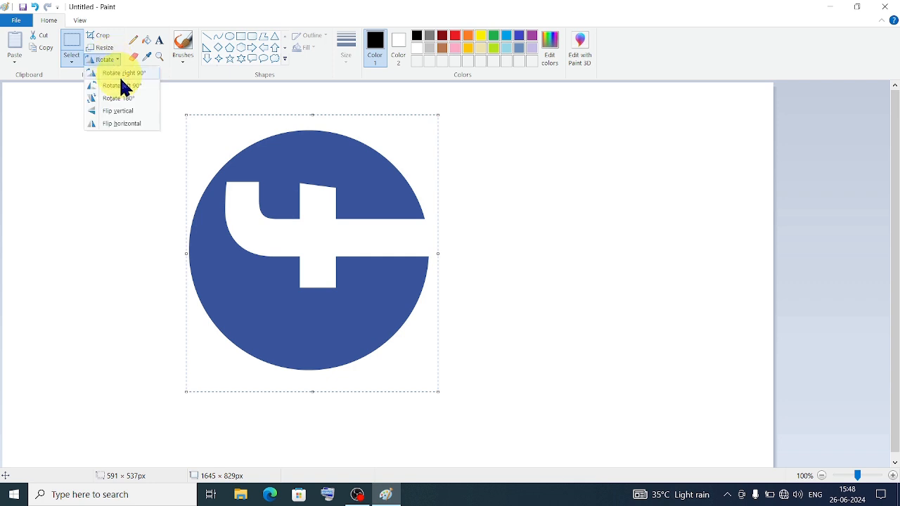
pyautogui.click(128, 84)
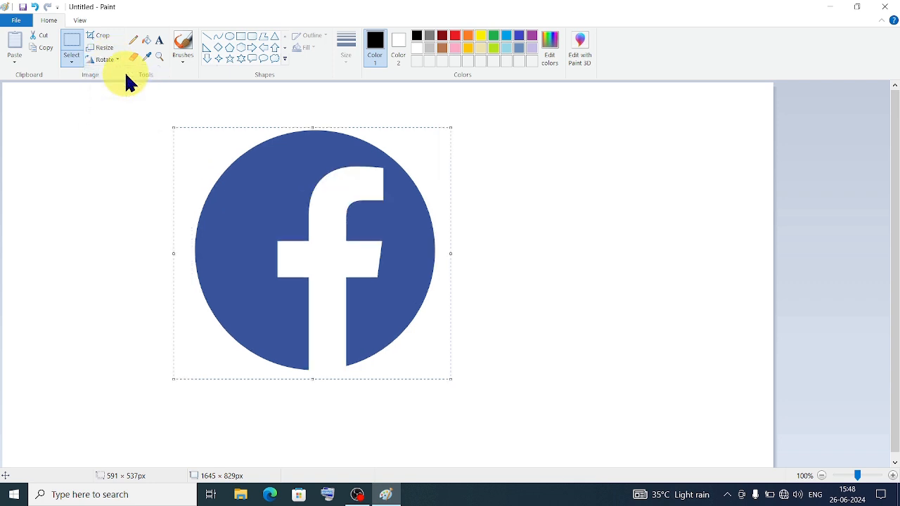
pyautogui.click(113, 61)
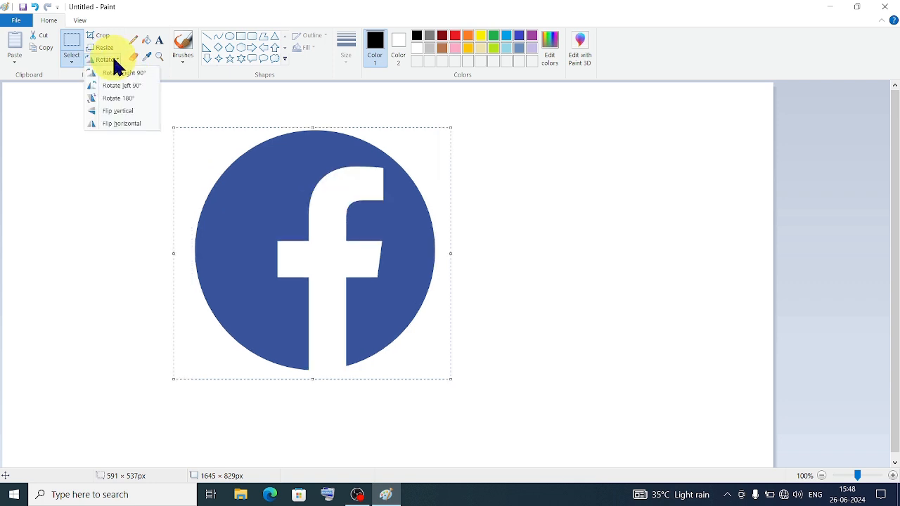
pyautogui.click(131, 111)
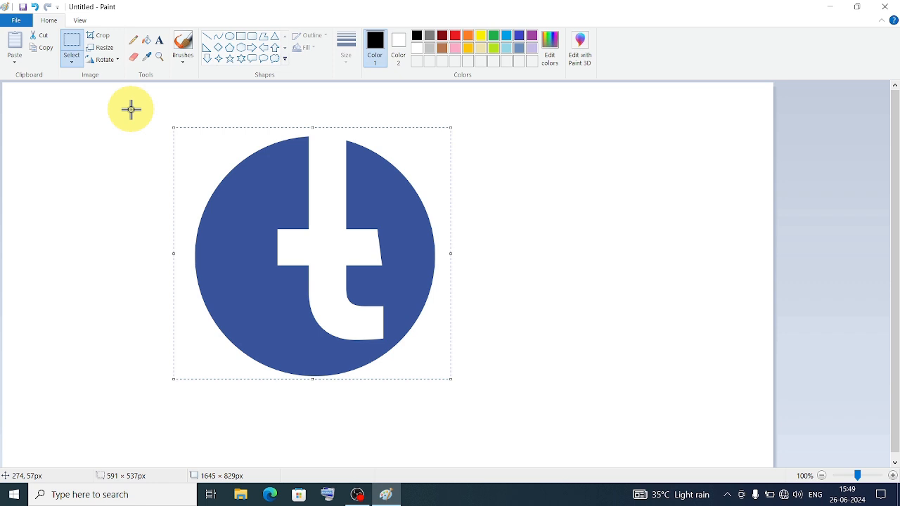
# Move the selected logo to the lower middle of the canvas and place a pasted copy above it, overlapping its upper half
pyautogui.moveTo(374, 217); pyautogui.dragTo(460, 296)
pyautogui.hotkey('ctrl', 'c')
pyautogui.hotkey('ctrl', 'v')
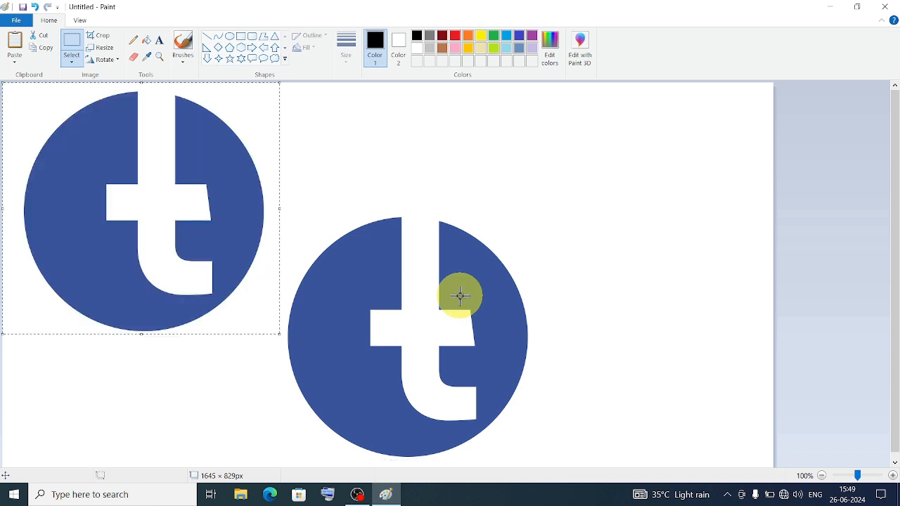
pyautogui.moveTo(187, 227); pyautogui.dragTo(456, 207)
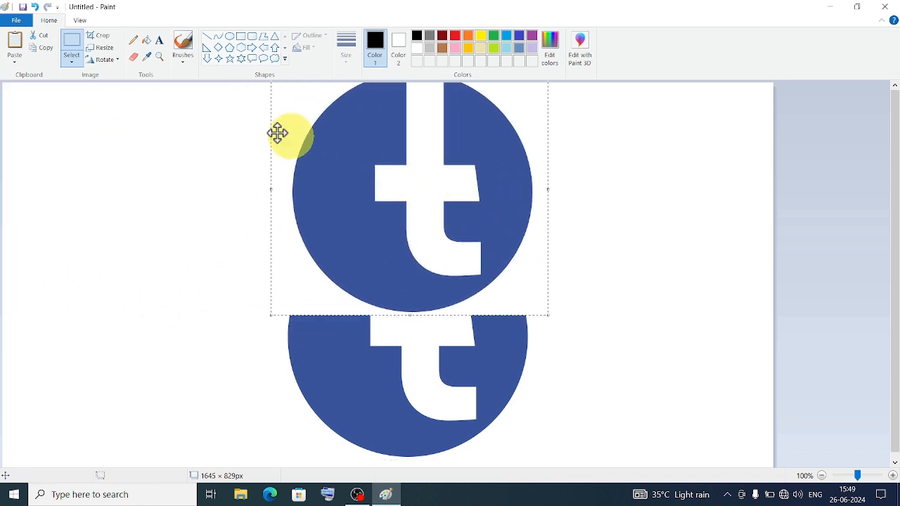
# Flip the pasted copy vertically and shrink it to about 443 × 352 px
pyautogui.click(113, 60)
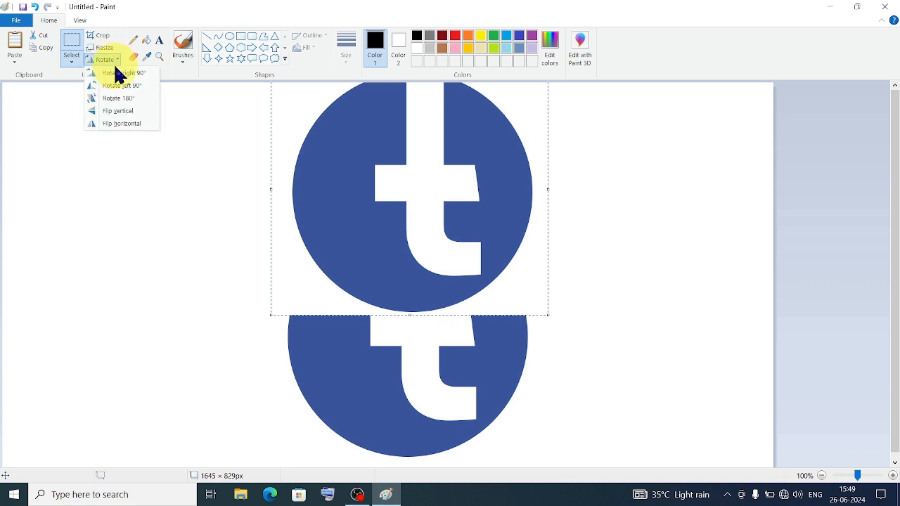
pyautogui.click(117, 111)
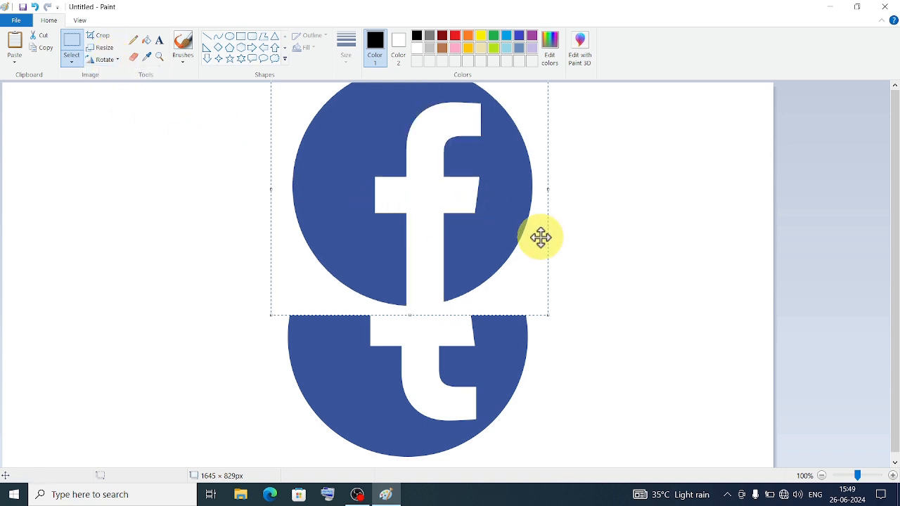
pyautogui.moveTo(548, 316); pyautogui.dragTo(479, 228)
pyautogui.moveTo(412, 151); pyautogui.dragTo(446, 145)
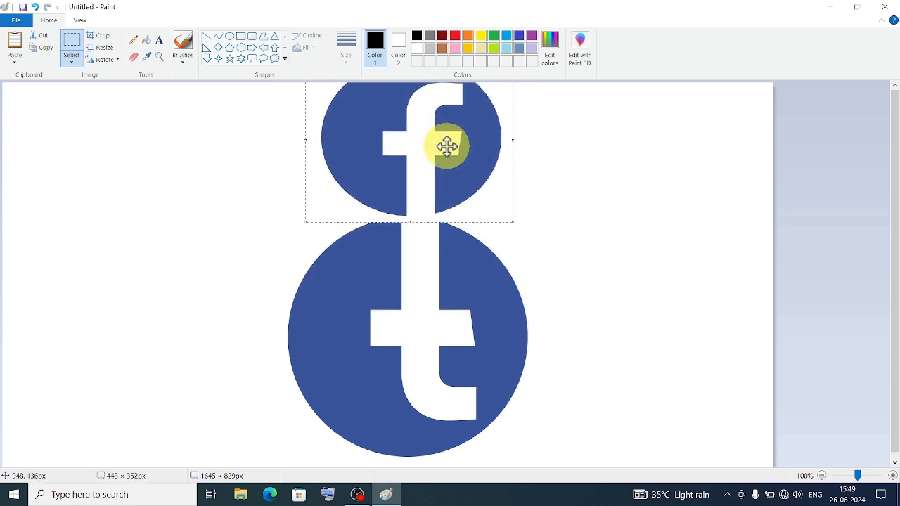
# Deselect the shrunken copy and undo its placement on the canvas
pyautogui.click(607, 177)
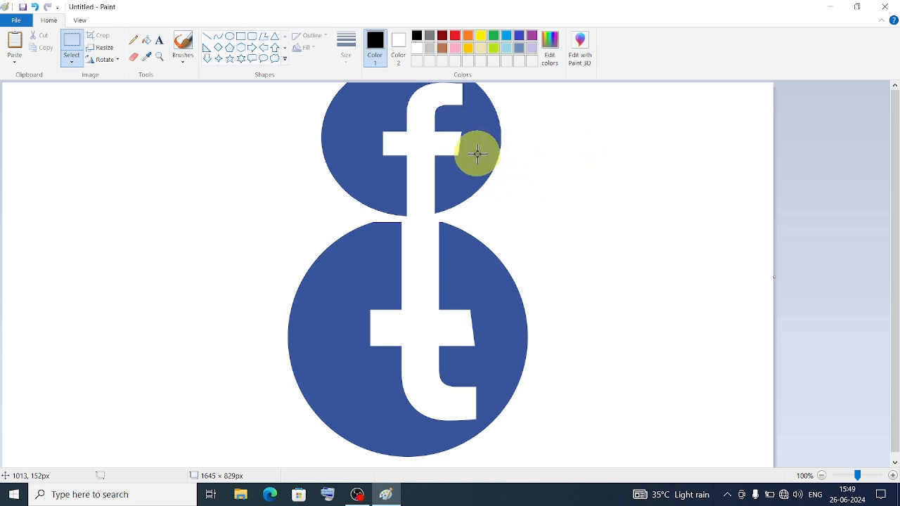
pyautogui.hotkey('ctrl', 'z')
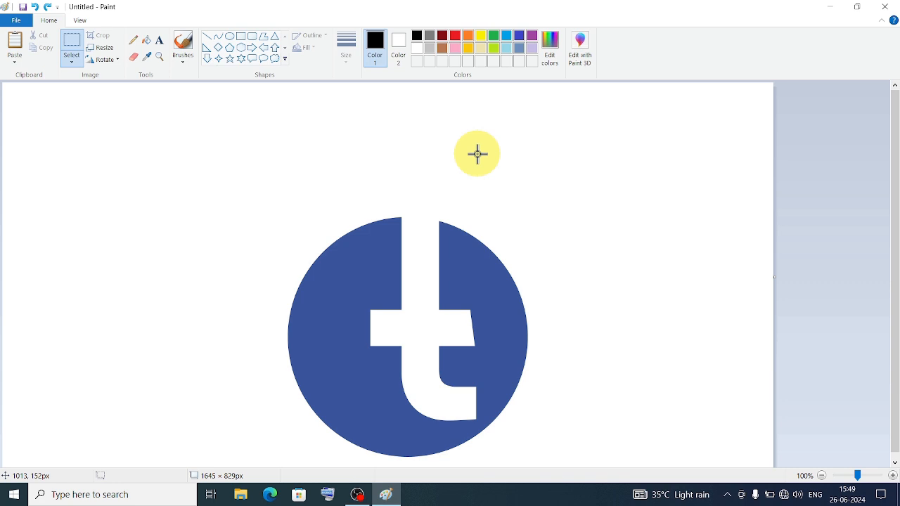
# Select a rectangle of about 552 × 562 px around the remaining logo and flip it vertically
pyautogui.click(68, 63)
pyautogui.click(116, 90)
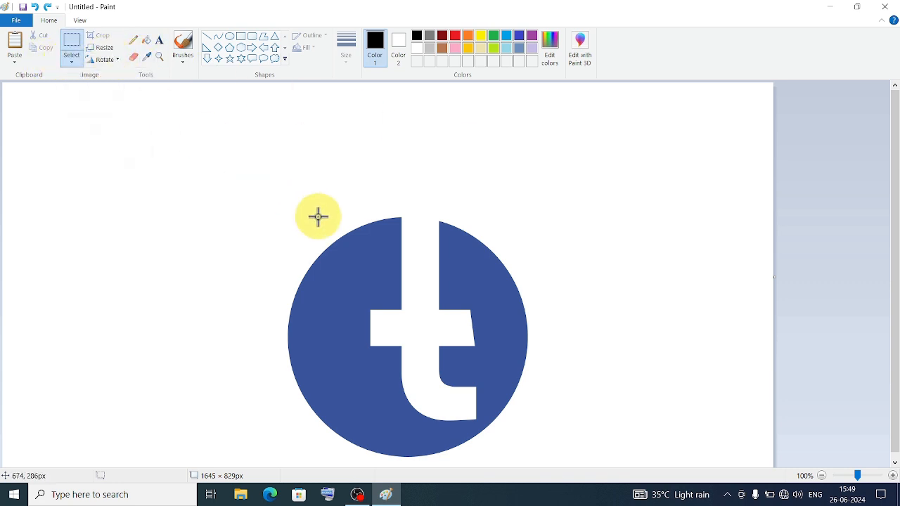
pyautogui.moveTo(280, 202); pyautogui.dragTo(538, 464)
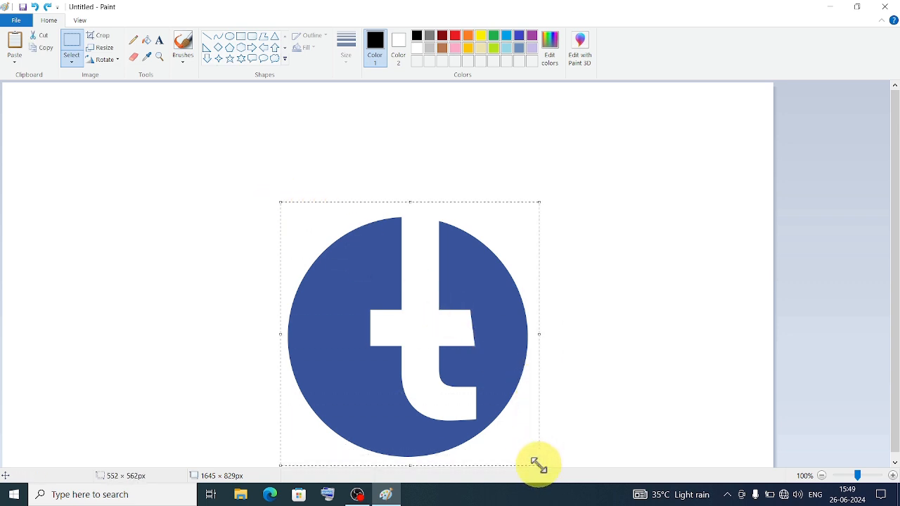
pyautogui.click(114, 59)
pyautogui.click(126, 110)
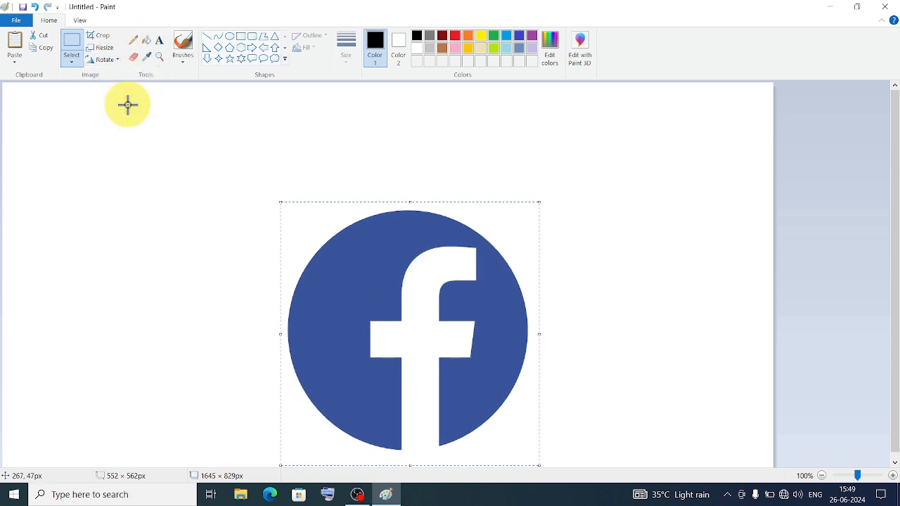
# Move the selected upright logo to the left part of the canvas
pyautogui.click(105, 59)
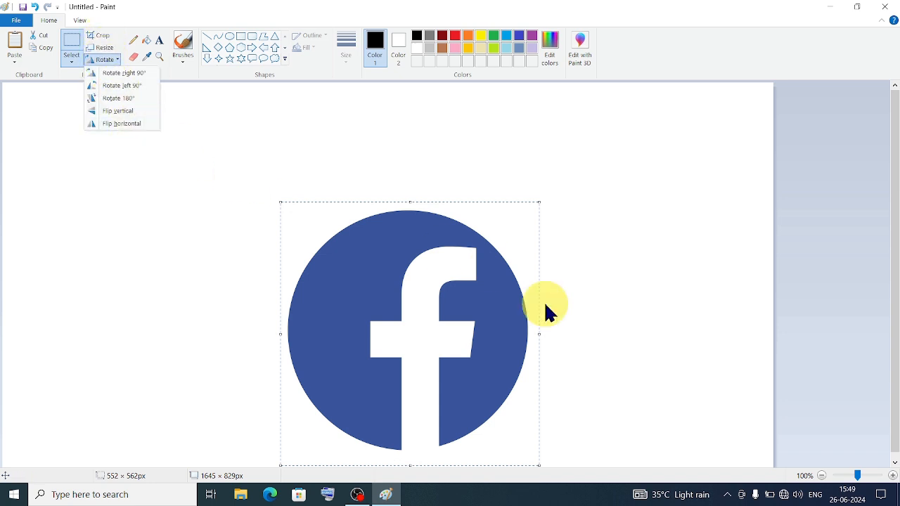
pyautogui.click(496, 320)
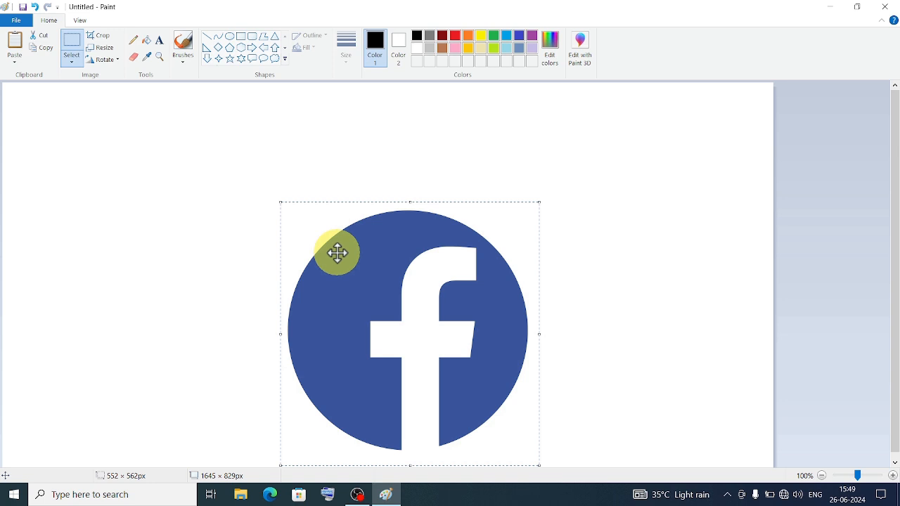
pyautogui.moveTo(372, 281); pyautogui.dragTo(204, 216)
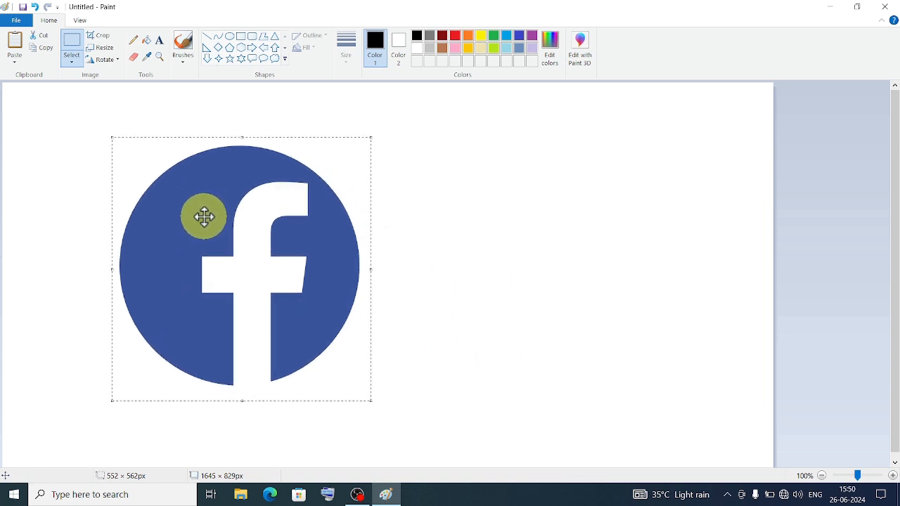
# Paste a copy of the logo beside the original on its right, flip the copy horizontally and deselect it
pyautogui.hotkey('ctrl', 'v')
pyautogui.moveTo(195, 213); pyautogui.dragTo(555, 279)
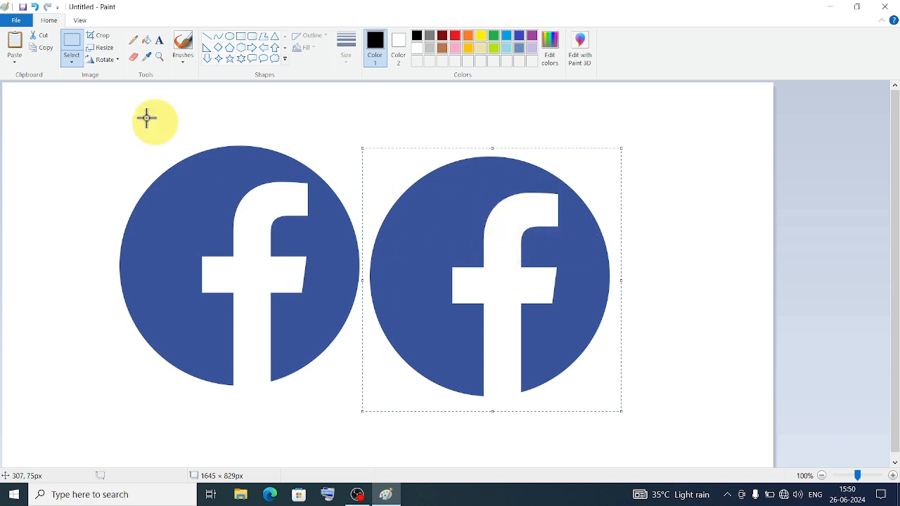
pyautogui.click(109, 61)
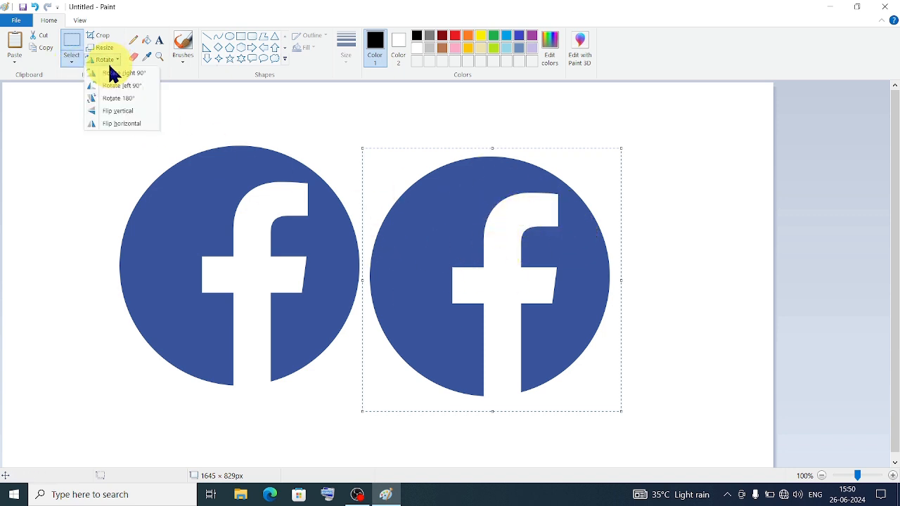
pyautogui.click(130, 123)
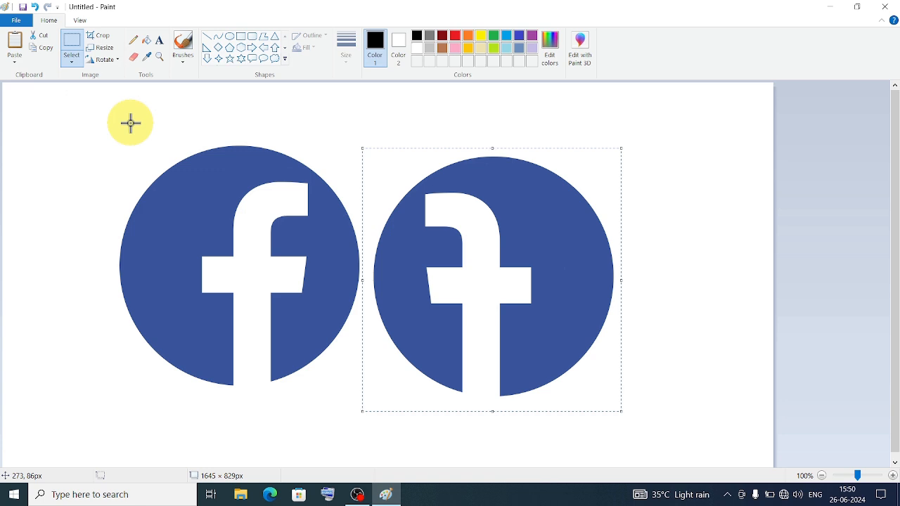
pyautogui.click(710, 185)
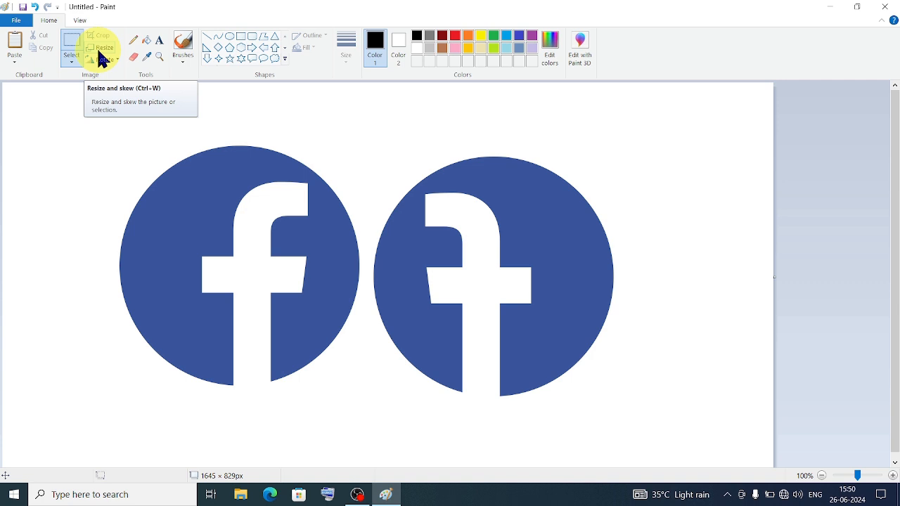
# Select a rectangle of about 1274 × 631 px around both logos and delete them
pyautogui.click(74, 60)
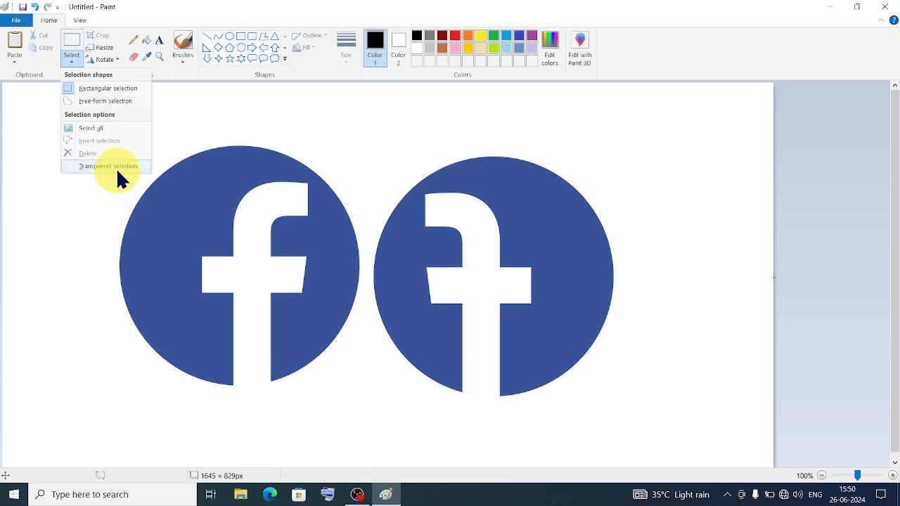
pyautogui.click(111, 209)
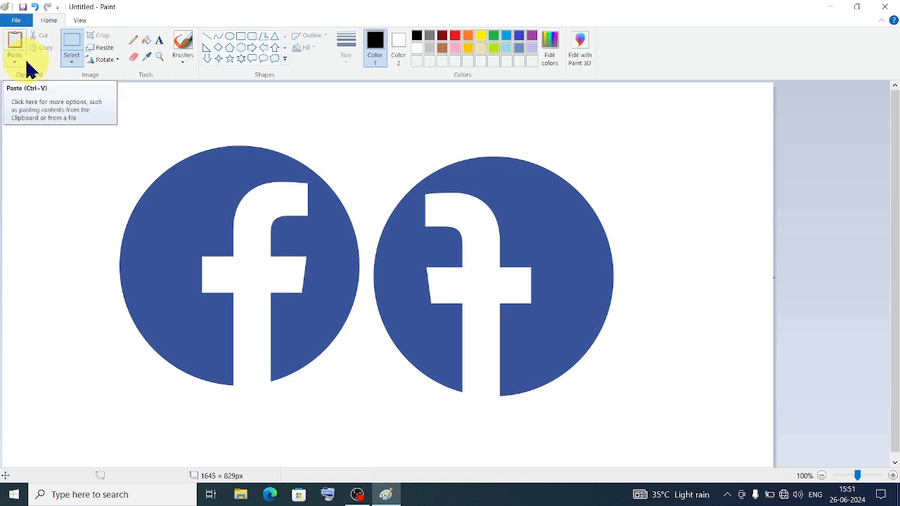
pyautogui.moveTo(91, 118); pyautogui.dragTo(688, 413)
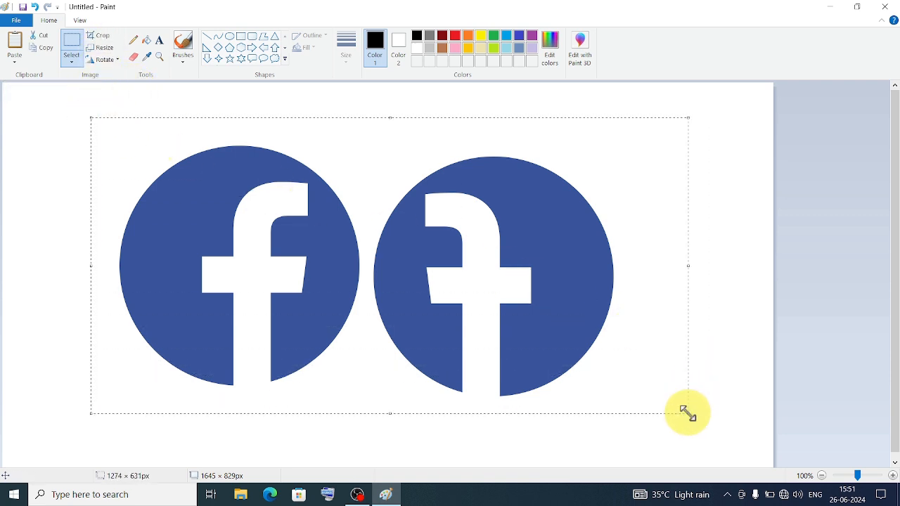
pyautogui.press('Delete')
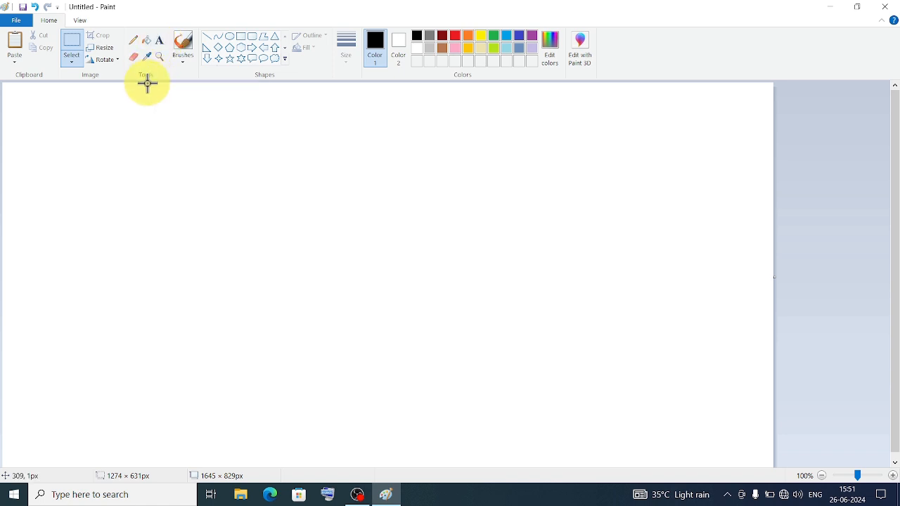
# Create a text box of about 871 × 225 px on the blank canvas, enter "hjhghfgfgf" and select the text
pyautogui.click(161, 43)
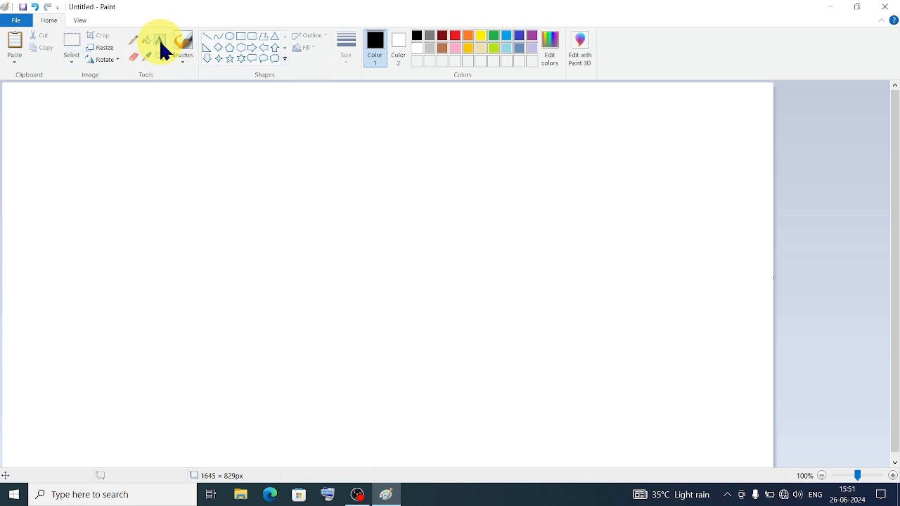
pyautogui.click(139, 193)
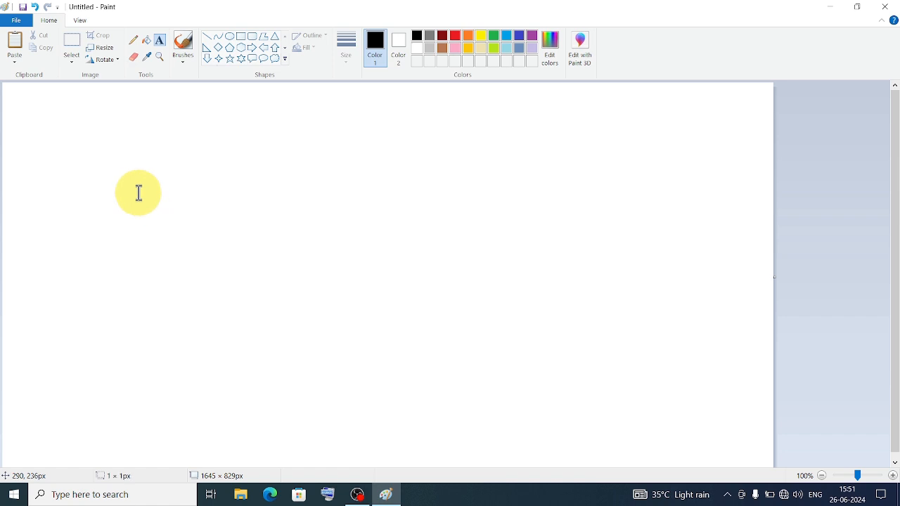
pyautogui.moveTo(138, 192); pyautogui.dragTo(547, 298)
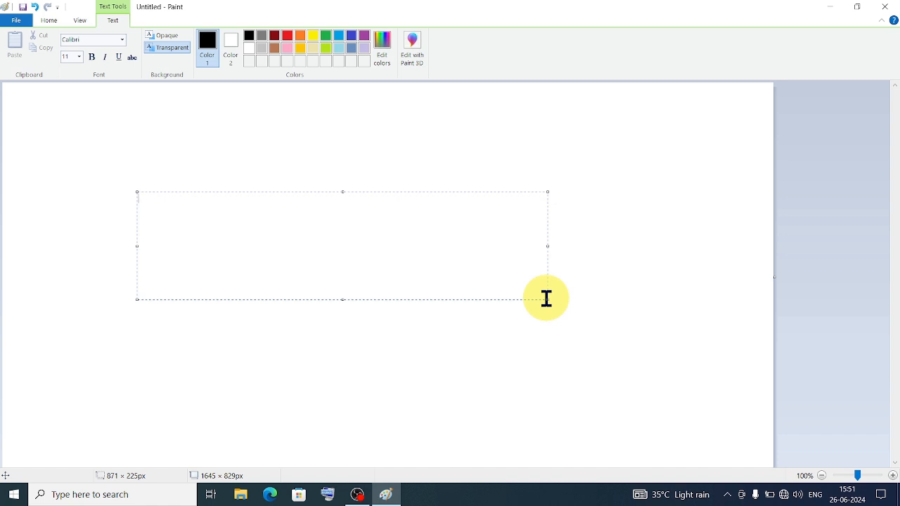
pyautogui.write('hjhghfgfgf')
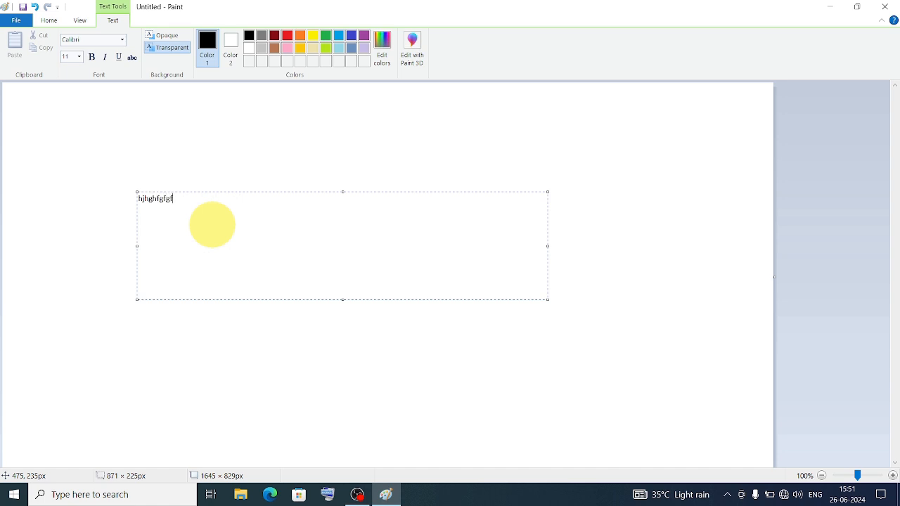
pyautogui.moveTo(169, 201); pyautogui.dragTo(130, 201)
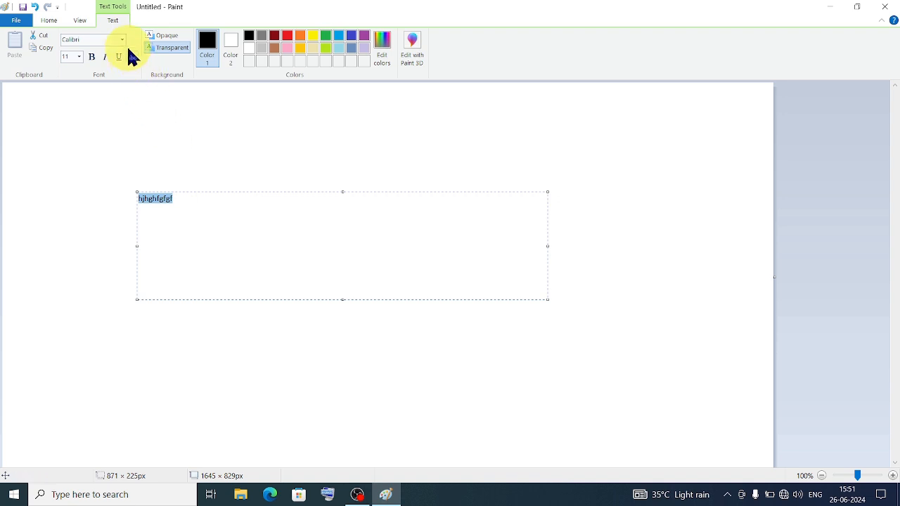
pyautogui.click(53, 21)
pyautogui.click(78, 23)
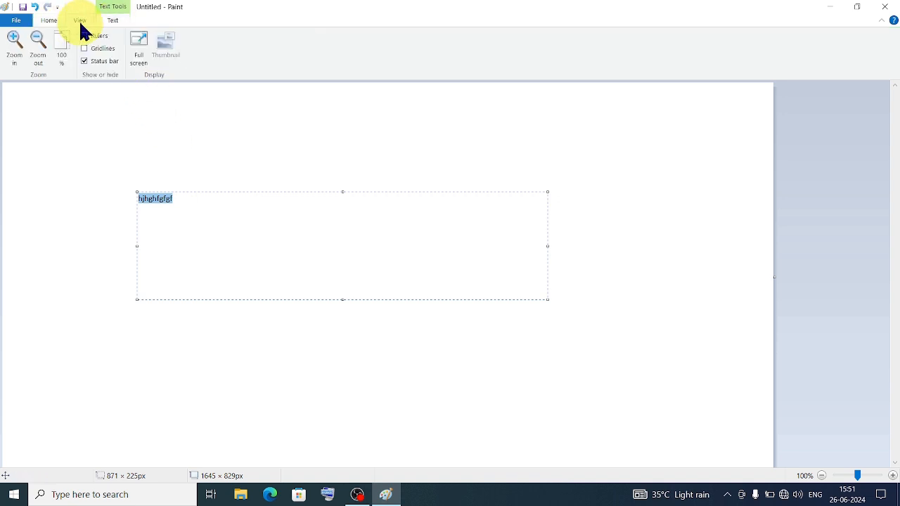
pyautogui.click(62, 22)
pyautogui.click(75, 24)
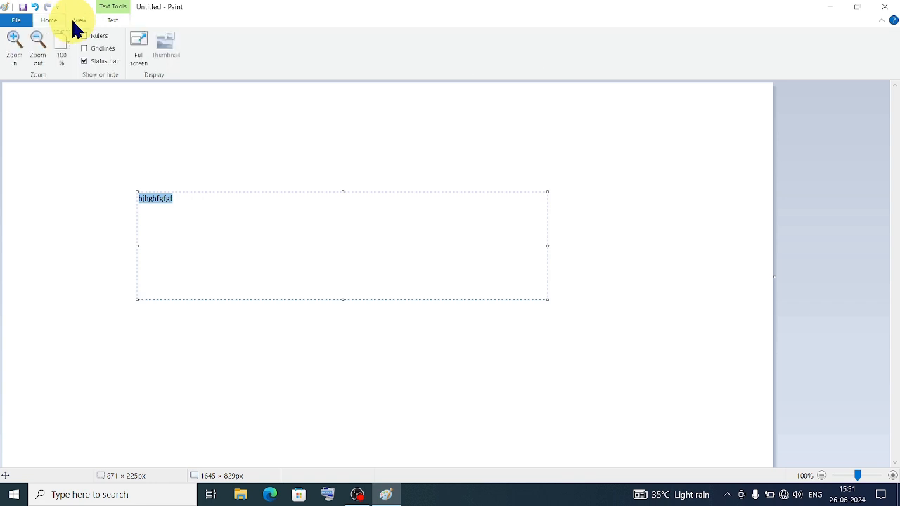
pyautogui.click(115, 24)
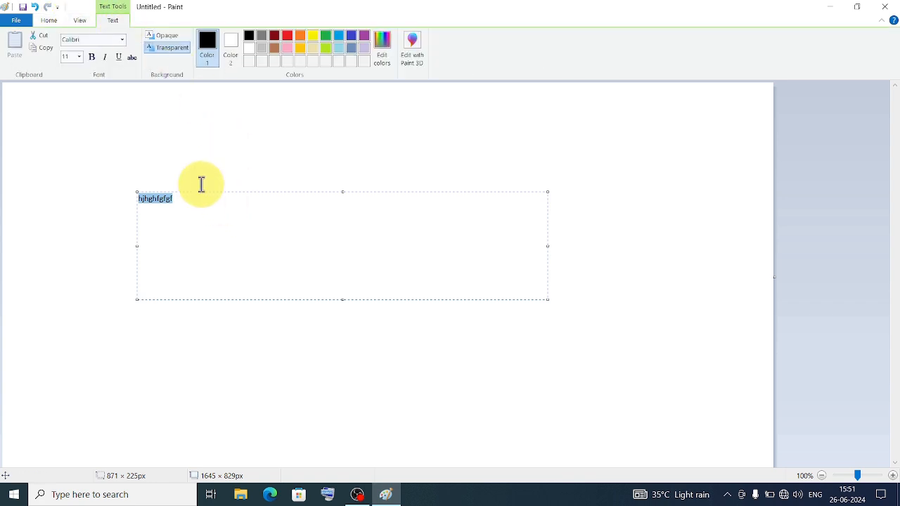
pyautogui.click(61, 23)
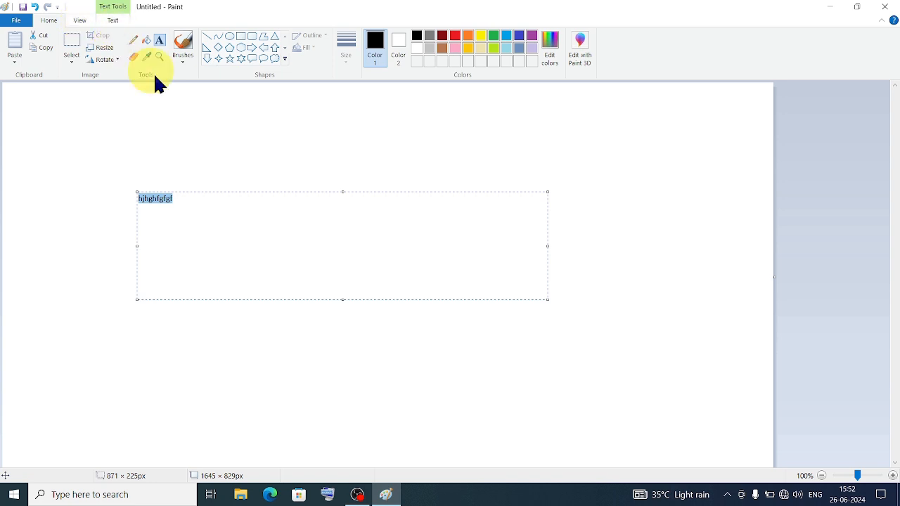
pyautogui.click(110, 23)
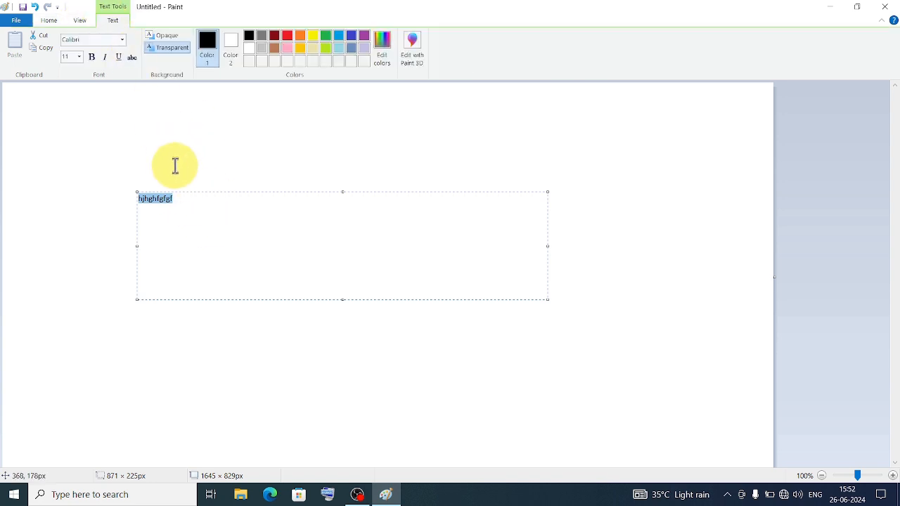
# Enlarge the selected text to font size 72 and shorten the text box to about 881 × 178 px
pyautogui.click(80, 57)
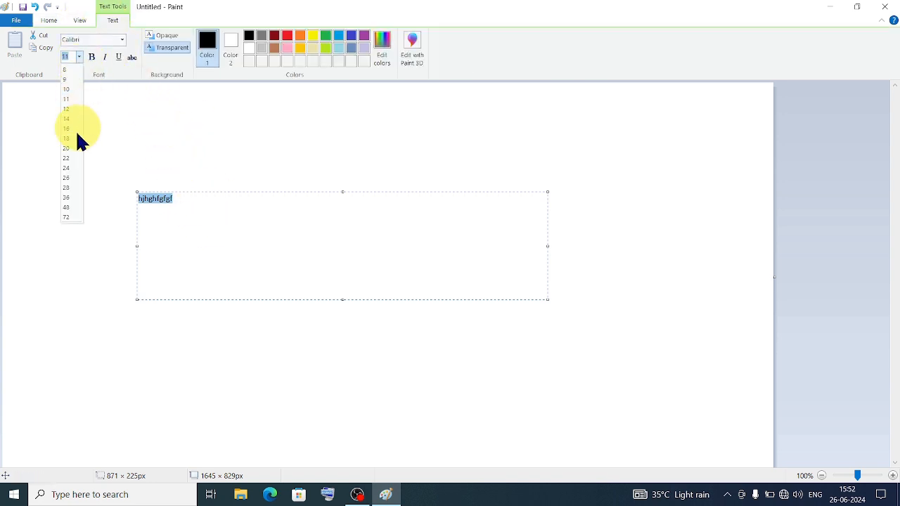
pyautogui.click(70, 199)
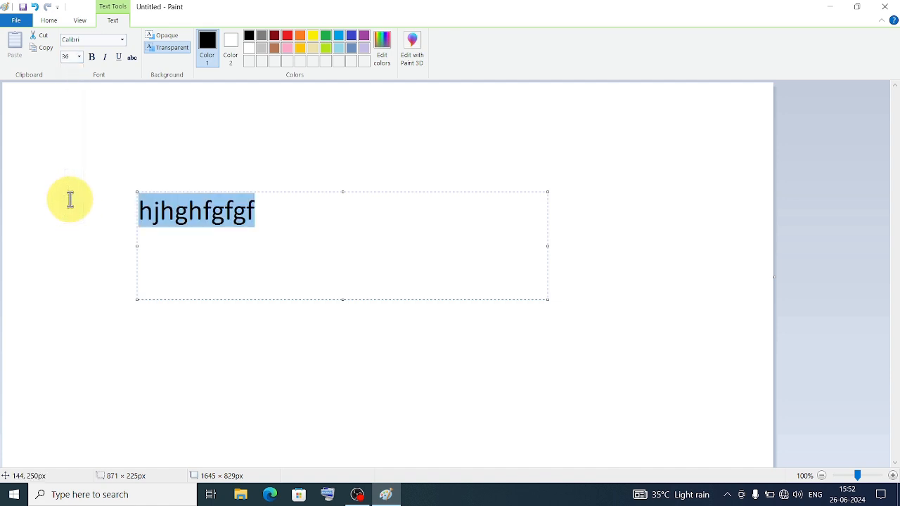
pyautogui.click(79, 59)
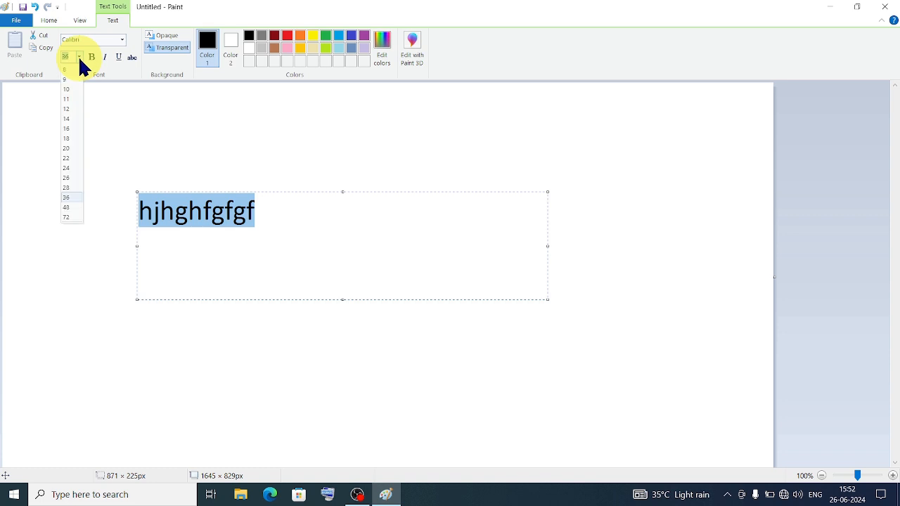
pyautogui.click(64, 217)
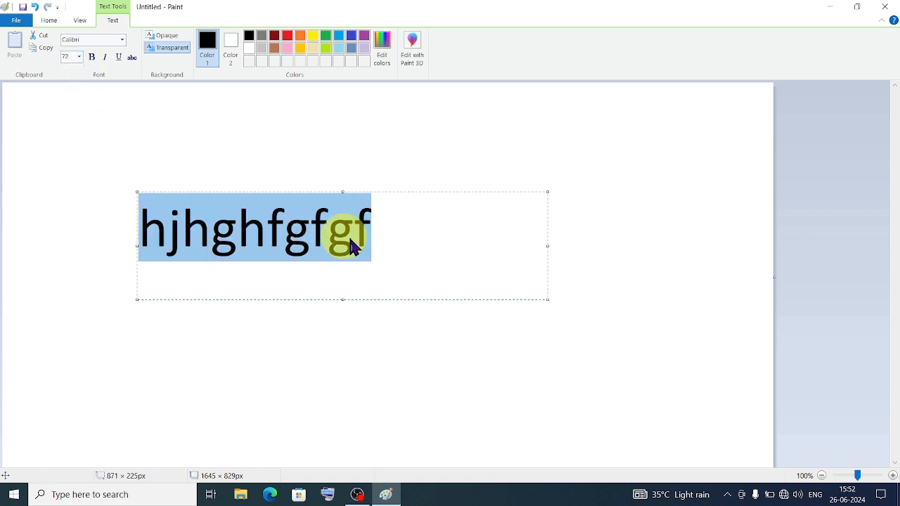
pyautogui.click(417, 239)
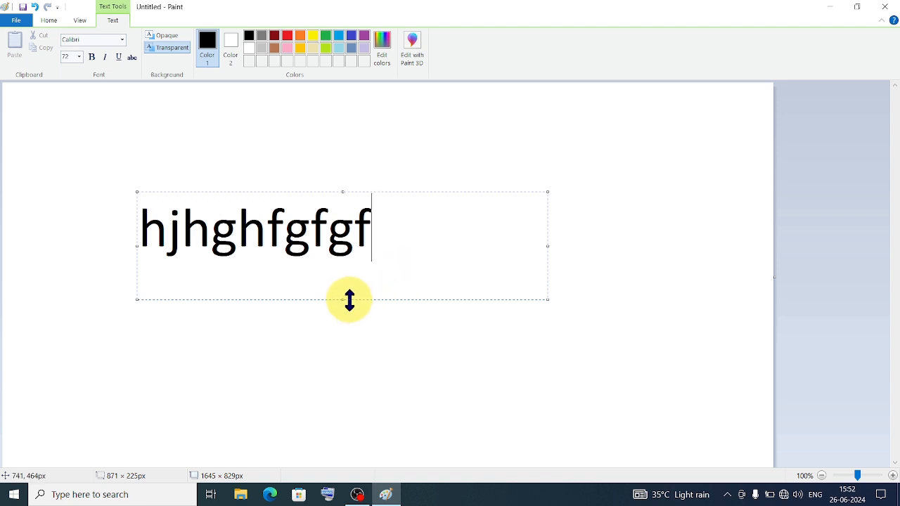
pyautogui.moveTo(346, 299); pyautogui.dragTo(344, 273)
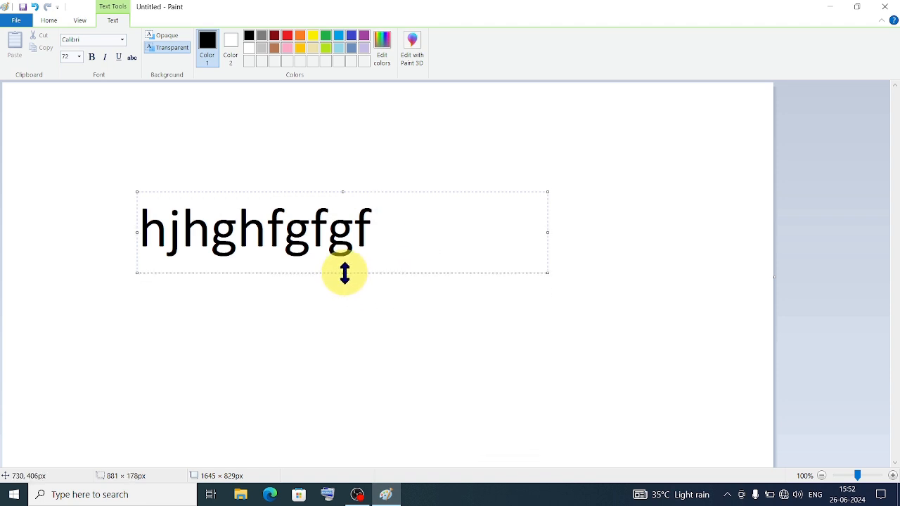
# Replace the text in the box with "welcome" at font size 72
pyautogui.press('BackSpace')
pyautogui.press('BackSpace')
pyautogui.press('BackSpace')
pyautogui.press('BackSpace')
pyautogui.press('BackSpace')
pyautogui.press('BackSpace')
pyautogui.press('BackSpace')
pyautogui.press('BackSpace')
pyautogui.press('BackSpace')
pyautogui.press('BackSpace')
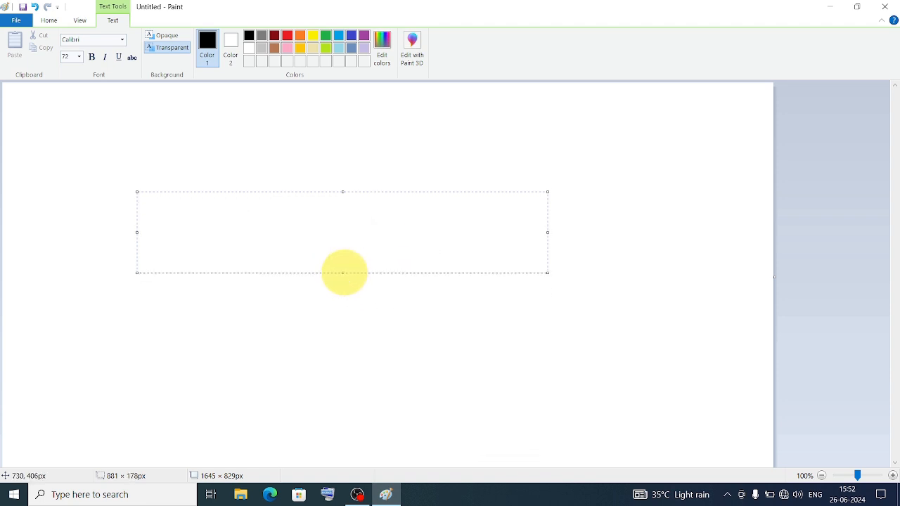
pyautogui.click(79, 56)
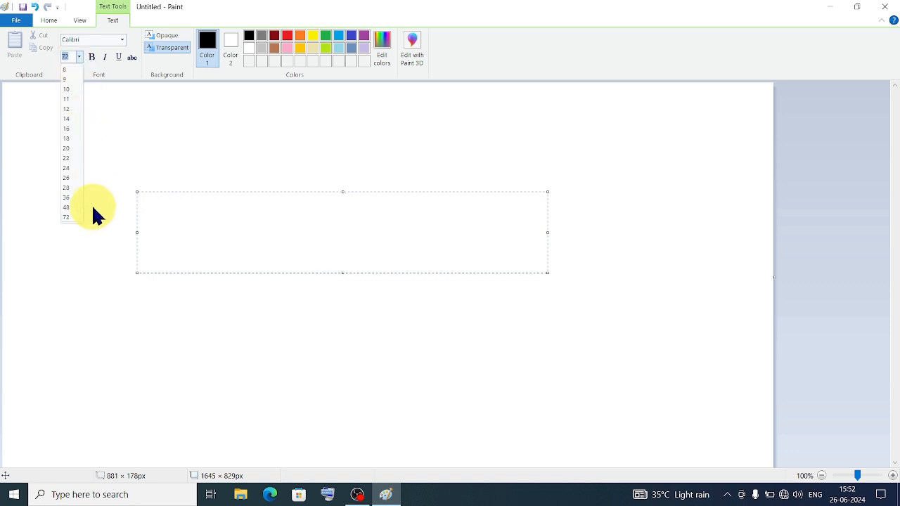
pyautogui.click(70, 218)
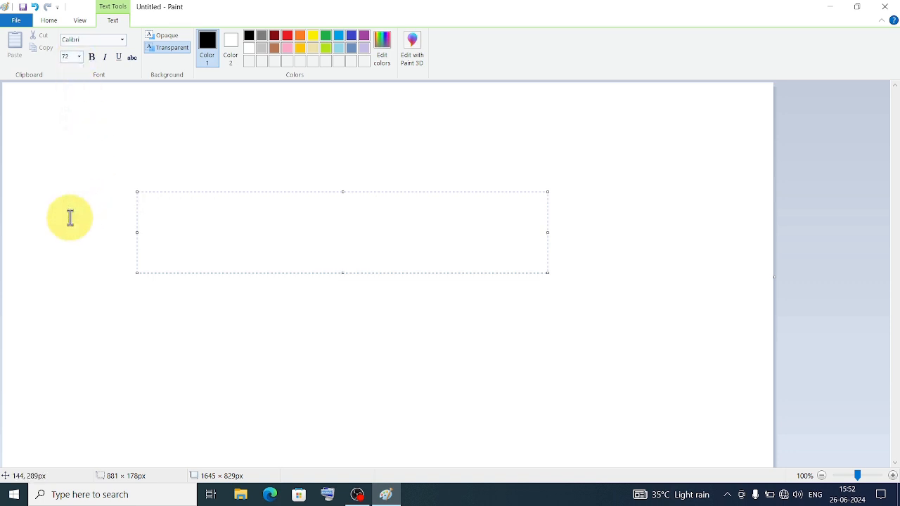
pyautogui.write('welc')
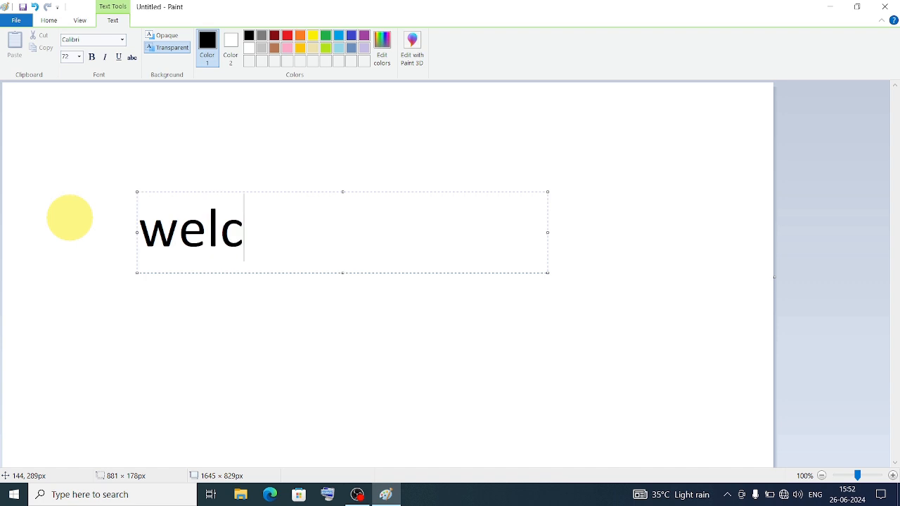
pyautogui.write('ome')
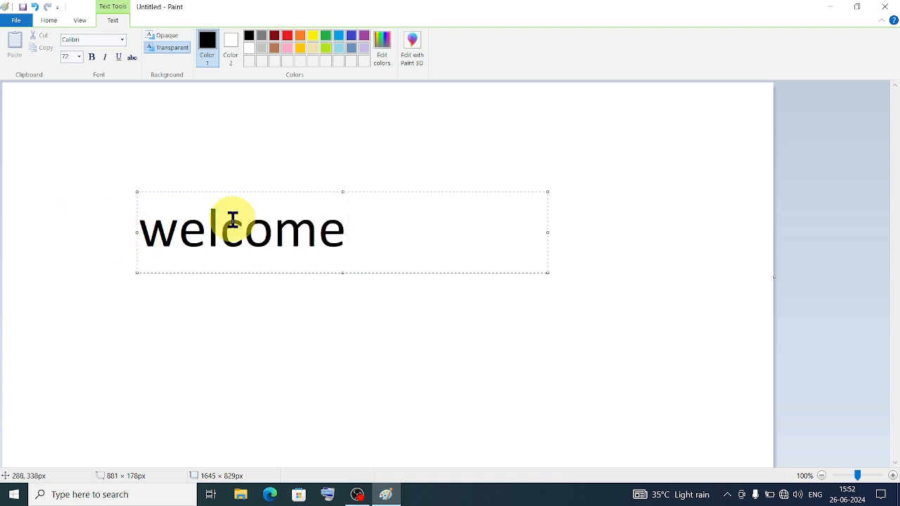
pyautogui.moveTo(390, 253); pyautogui.dragTo(155, 232)
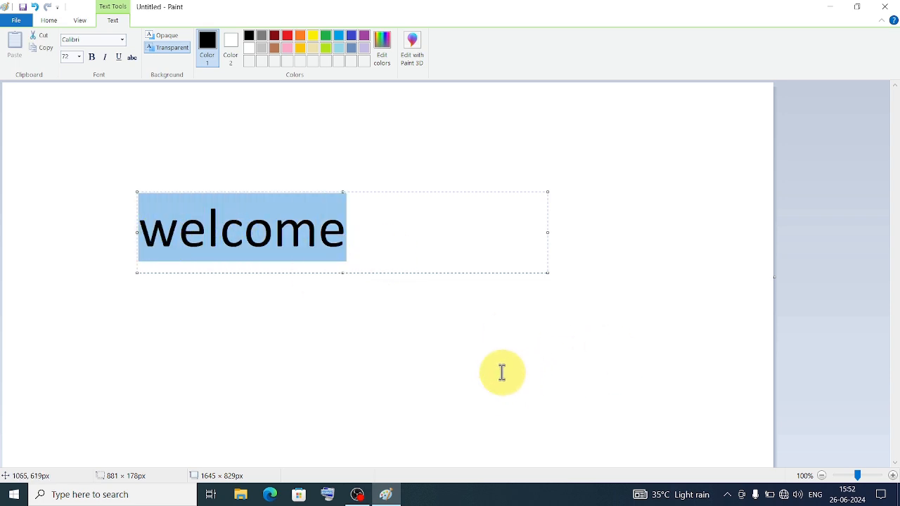
pyautogui.click(451, 263)
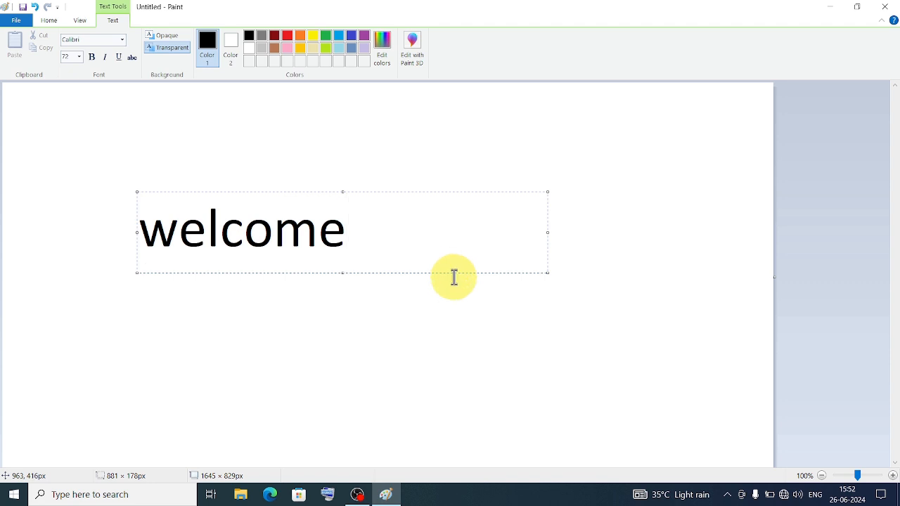
# Move the text box to the canvas's upper-left area and copy all of its text
pyautogui.moveTo(452, 272); pyautogui.dragTo(373, 188)
pyautogui.moveTo(275, 138); pyautogui.dragTo(78, 147)
pyautogui.click(300, 147)
pyautogui.hotkey('ctrl', 'a')
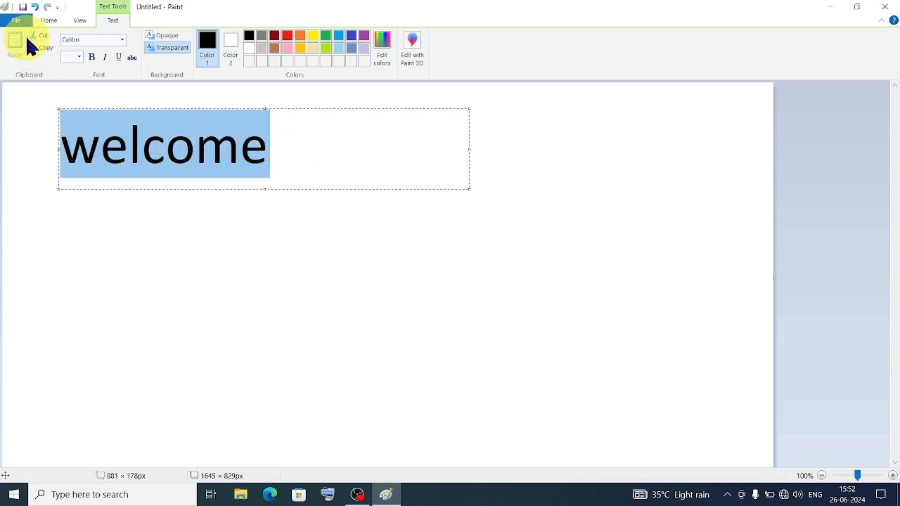
pyautogui.click(47, 48)
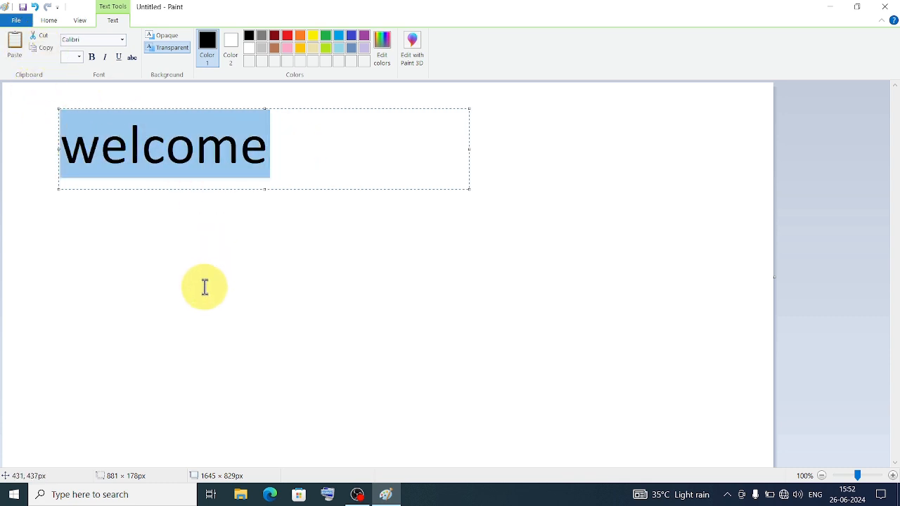
# Place the "welcome" text on the canvas and undo it
pyautogui.click(184, 304)
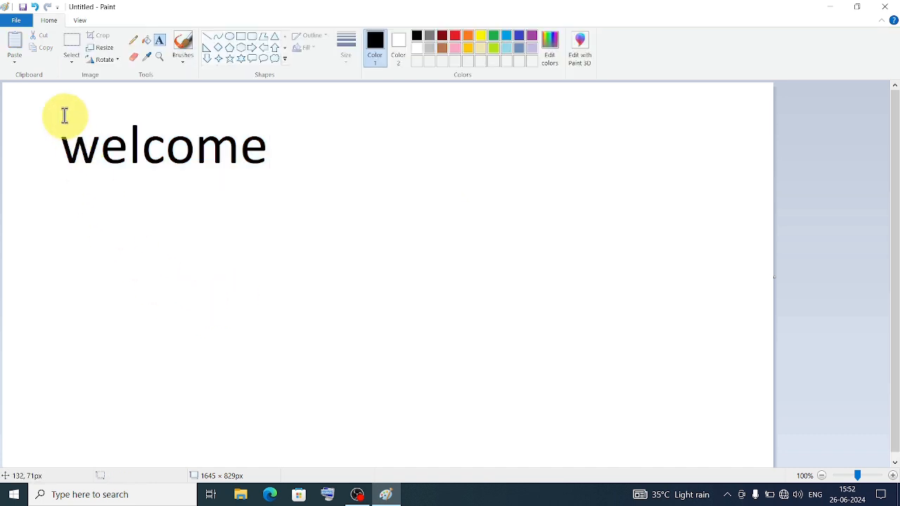
pyautogui.click(17, 63)
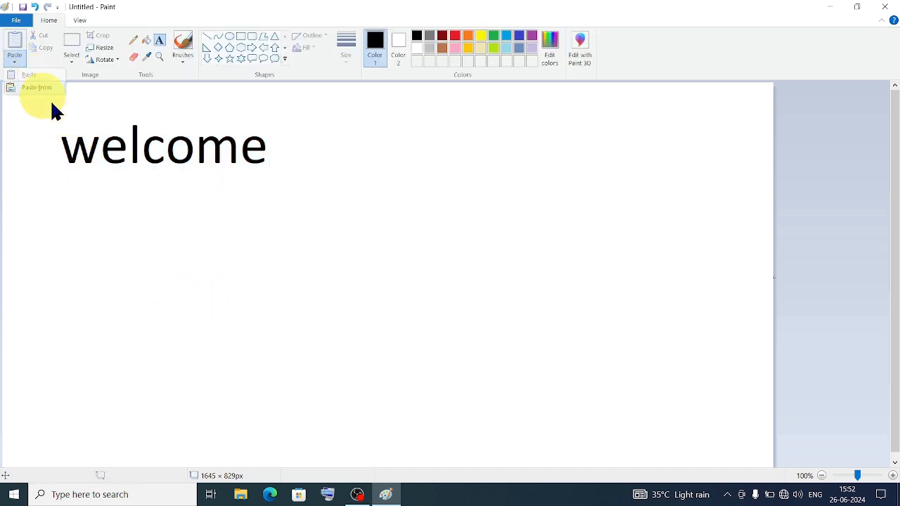
pyautogui.click(176, 229)
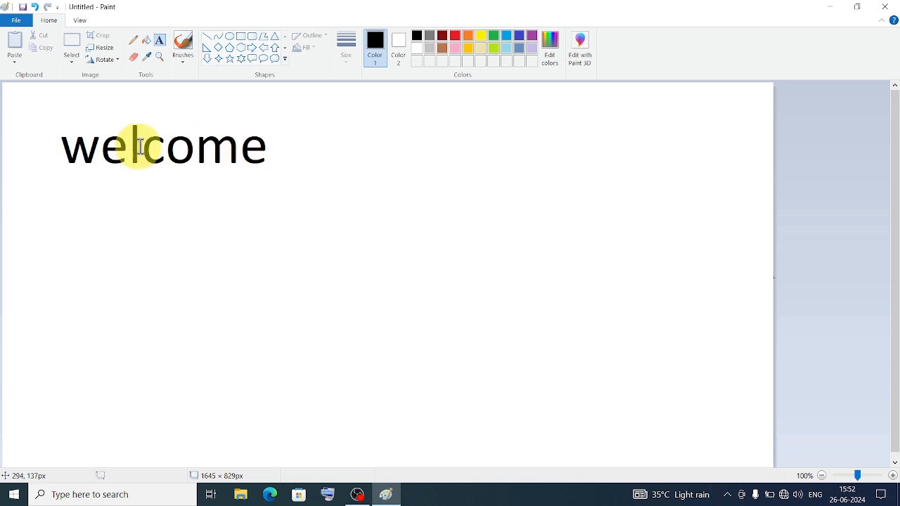
pyautogui.hotkey('ctrl', 'z')
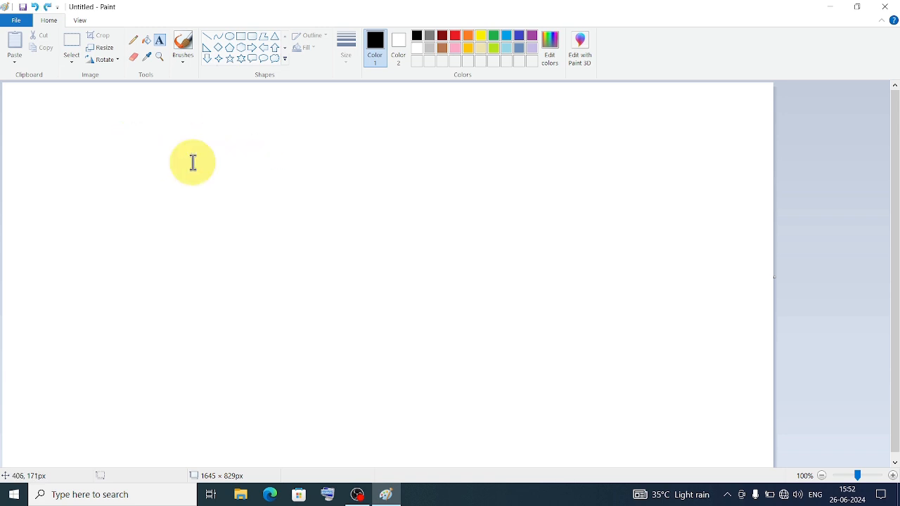
# Create a text box of about 1100 × 669 px, enter "welcome" and set its font size to 72
pyautogui.click(161, 42)
pyautogui.moveTo(100, 148); pyautogui.dragTo(617, 466)
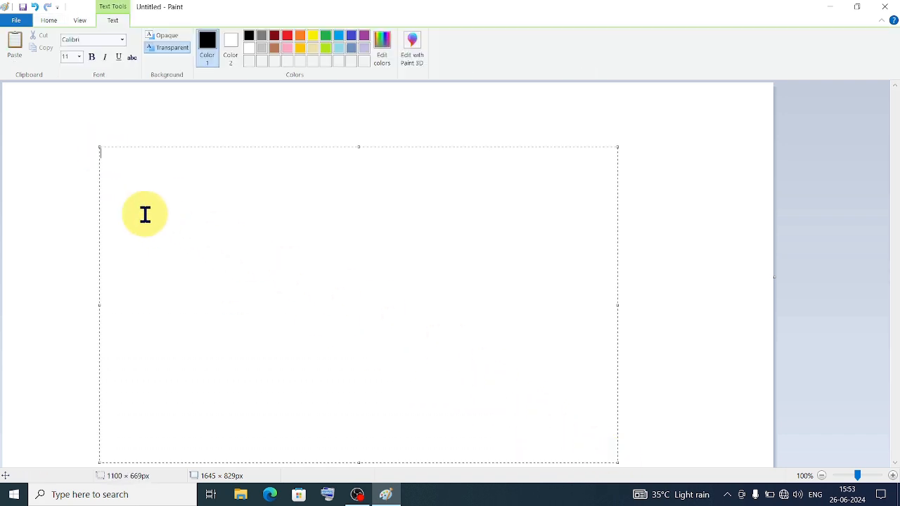
pyautogui.write('welcome')
pyautogui.moveTo(133, 154); pyautogui.dragTo(82, 158)
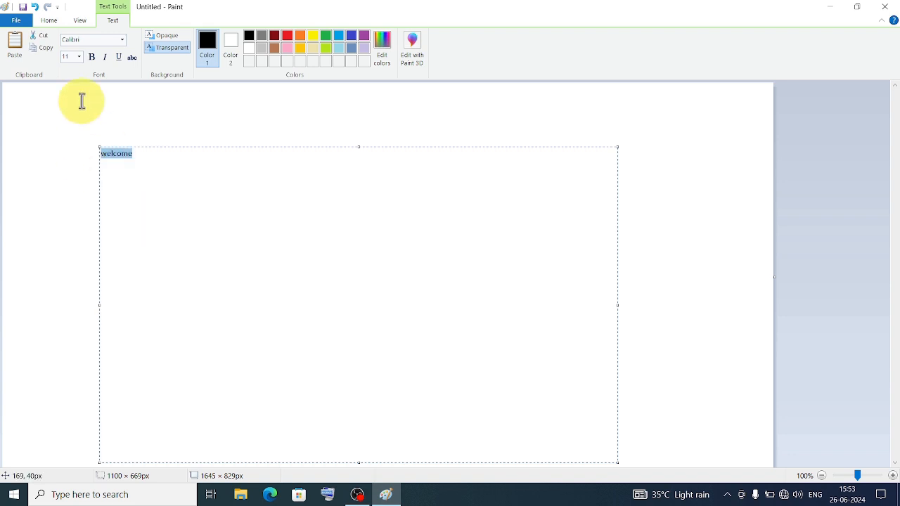
pyautogui.click(80, 59)
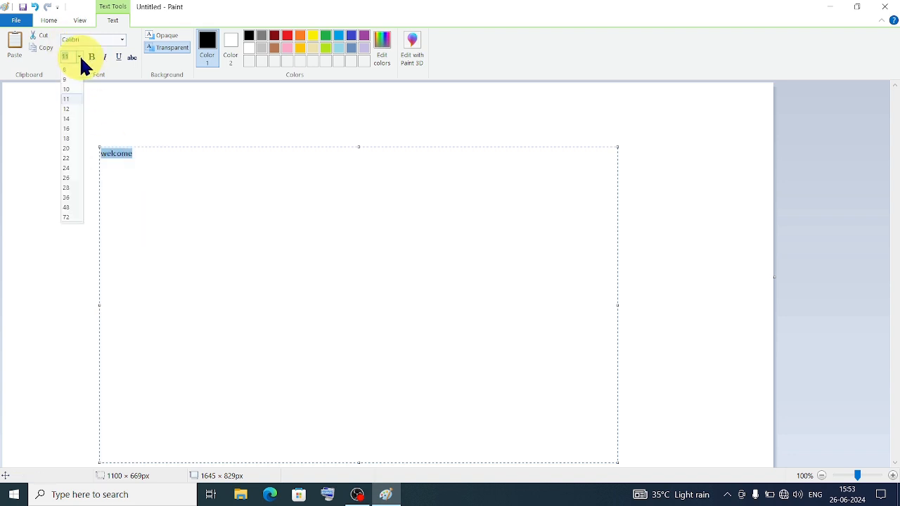
pyautogui.click(71, 214)
pyautogui.click(376, 204)
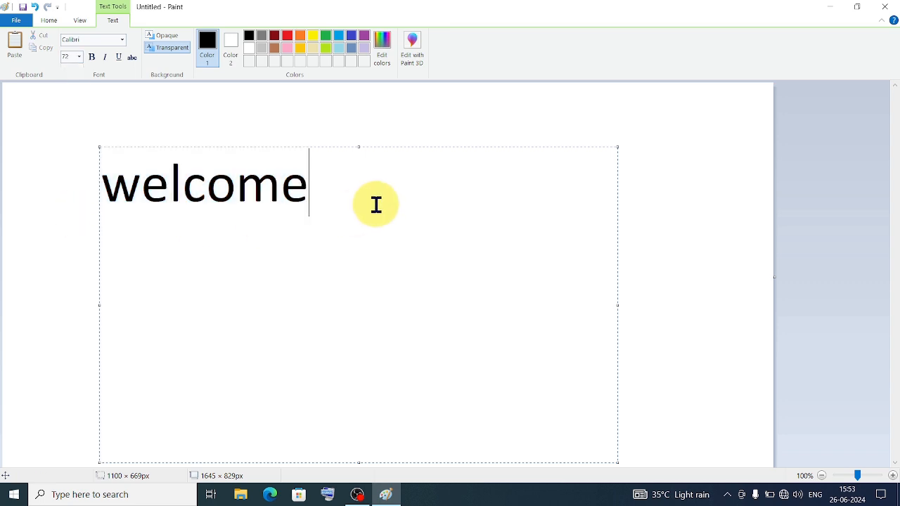
# Copy the word "welcome" and paste it on a lower line of the same text box
pyautogui.hotkey('ctrl', 'a')
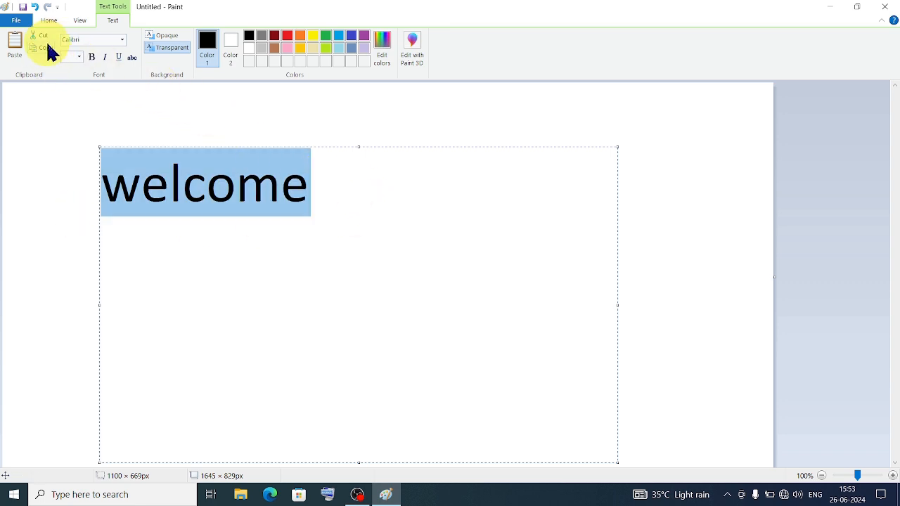
pyautogui.click(151, 373)
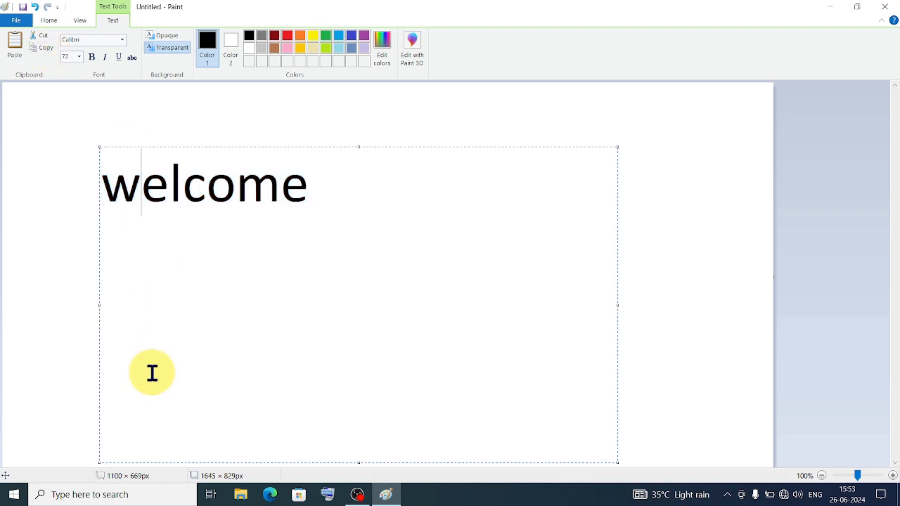
pyautogui.click(321, 161)
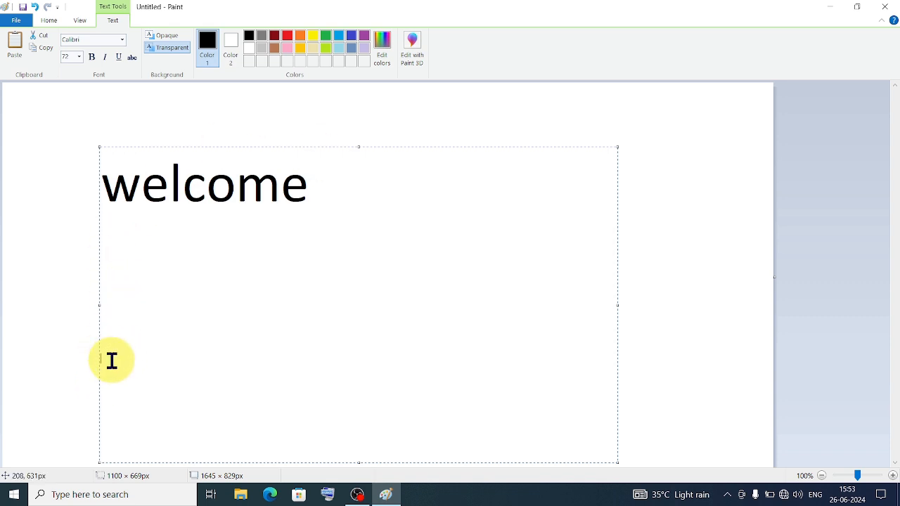
pyautogui.click(17, 49)
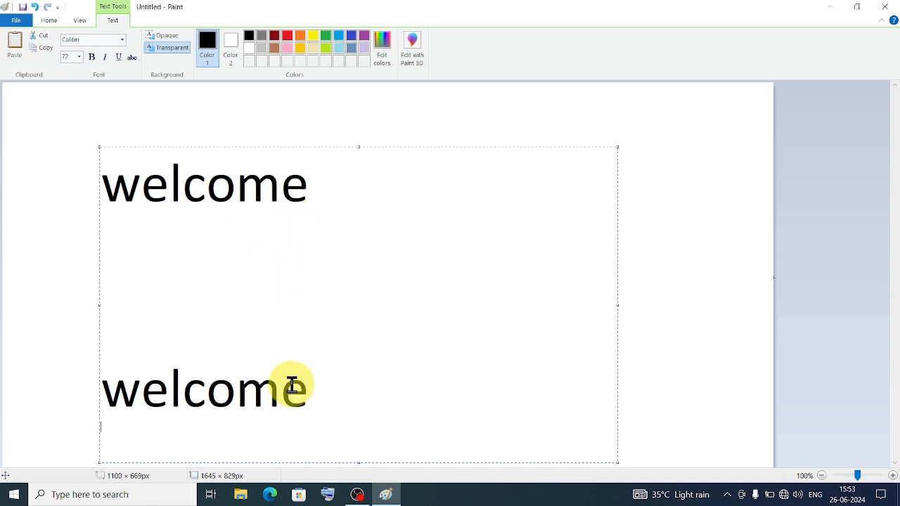
# Delete the lower copy of "welcome" from the text box
pyautogui.click(328, 192)
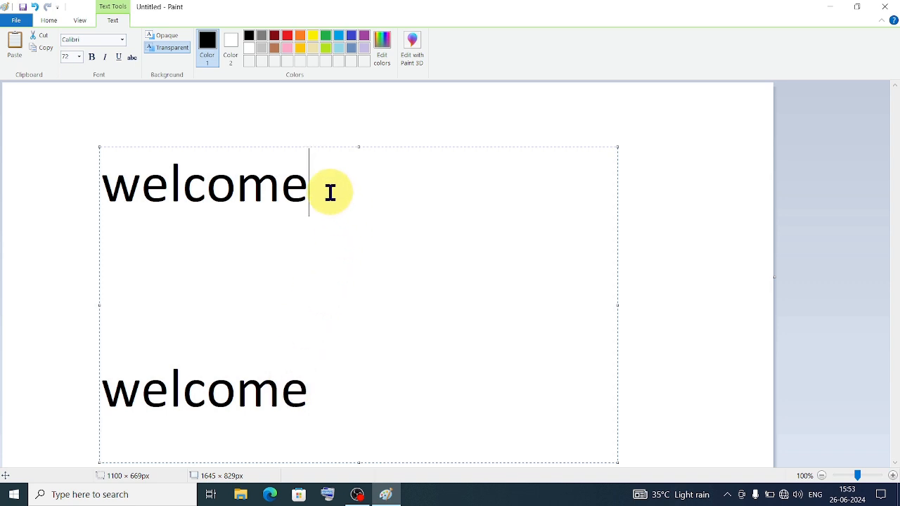
pyautogui.press('BackSpace')
pyautogui.press('BackSpace')
pyautogui.press('BackSpace')
pyautogui.press('BackSpace')
pyautogui.press('BackSpace')
pyautogui.press('BackSpace')
pyautogui.press('BackSpace')
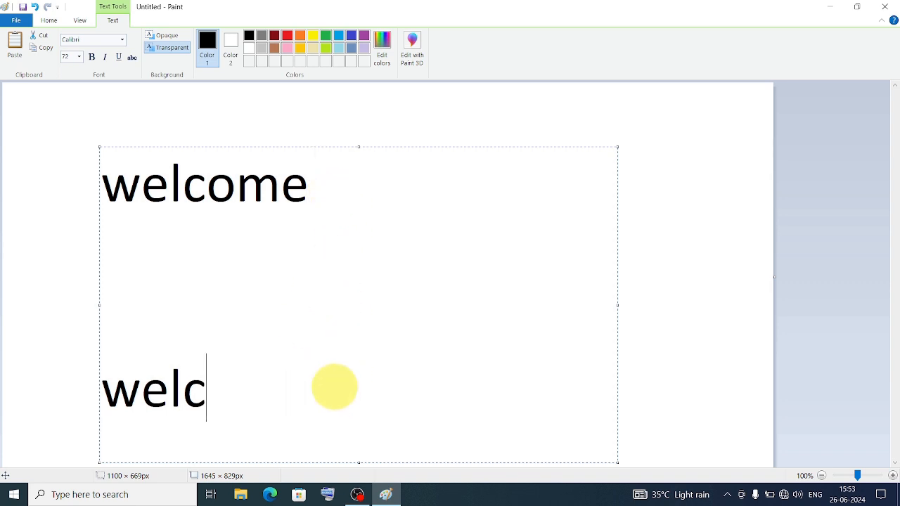
# Cut "welcome" from the first line and paste it on a lower line of the text box
pyautogui.doubleClick(304, 181)
pyautogui.moveTo(305, 182); pyautogui.dragTo(217, 182)
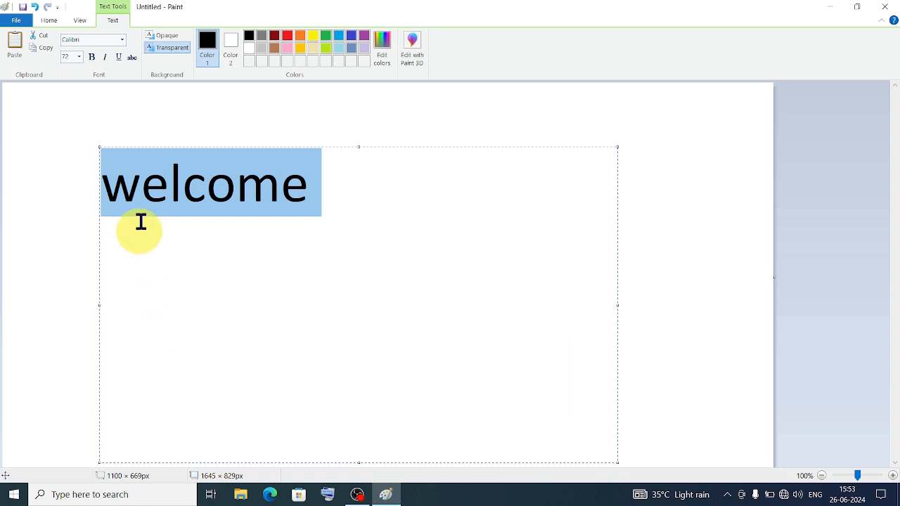
pyautogui.click(43, 40)
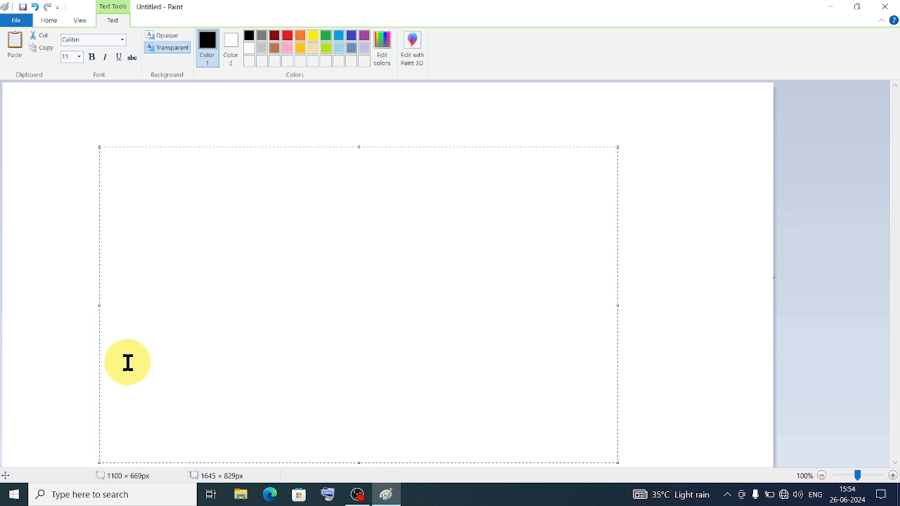
pyautogui.click(10, 47)
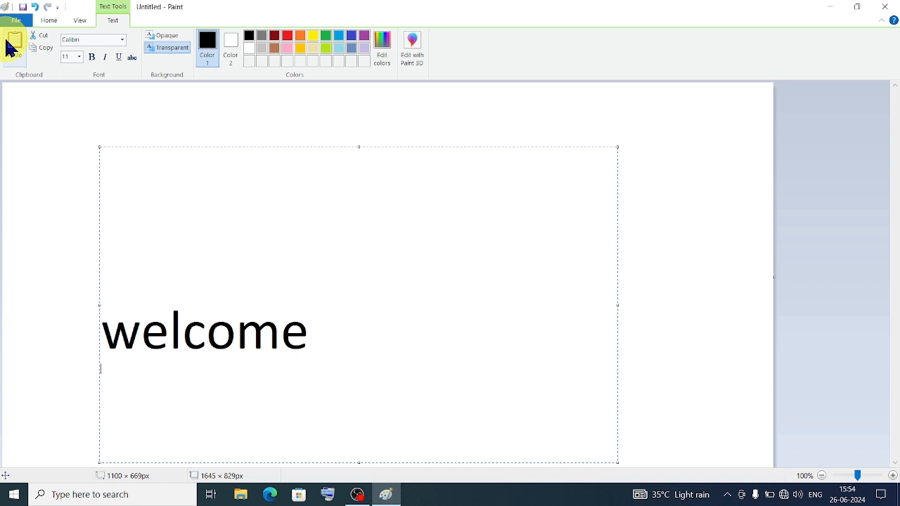
# Delete a blank line above "welcome" in the text box
pyautogui.click(49, 22)
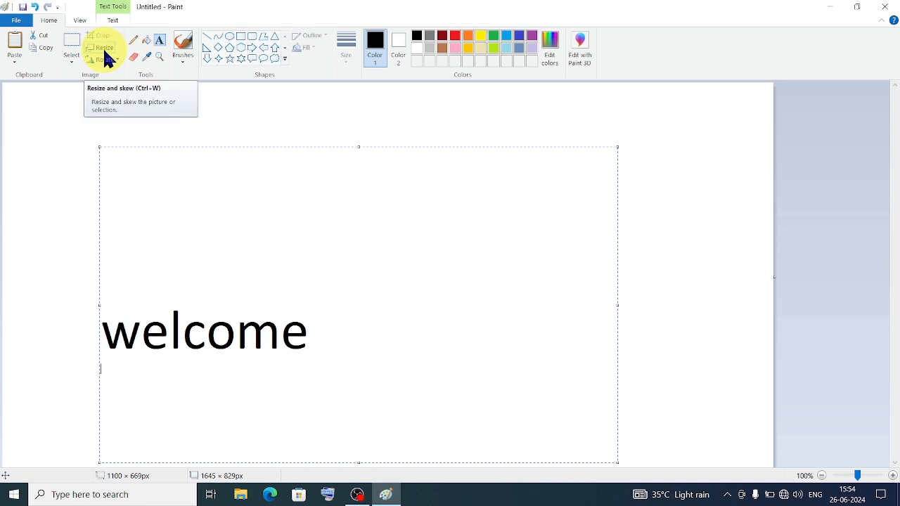
pyautogui.click(256, 150)
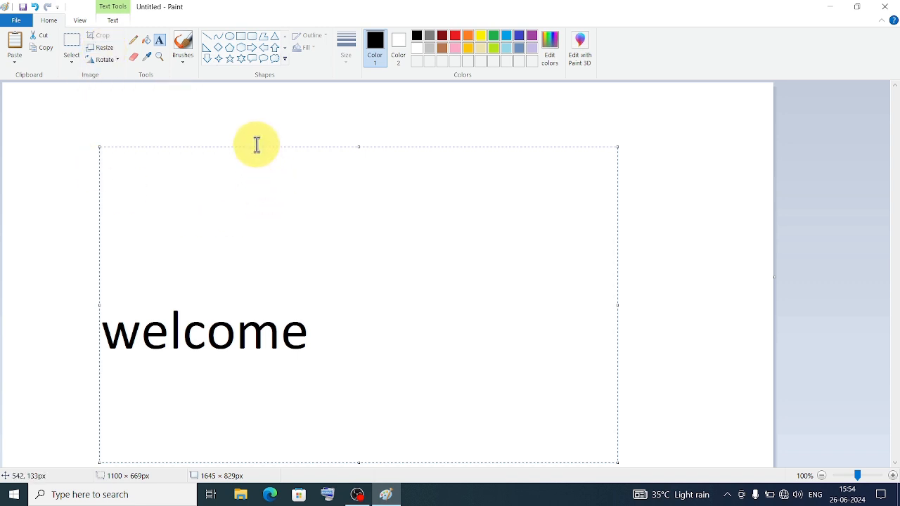
pyautogui.press('Delete')
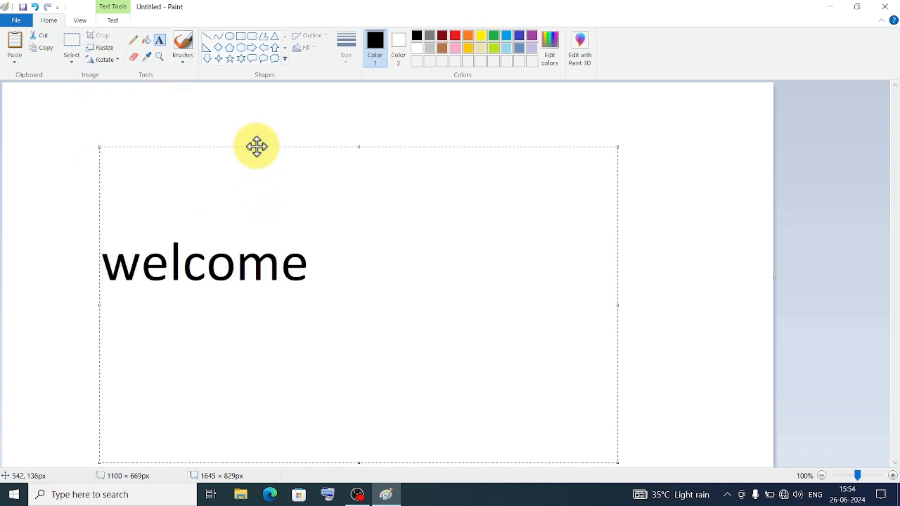
# Delete all the text in the text box and close the empty box
pyautogui.hotkey('ctrl', 'a')
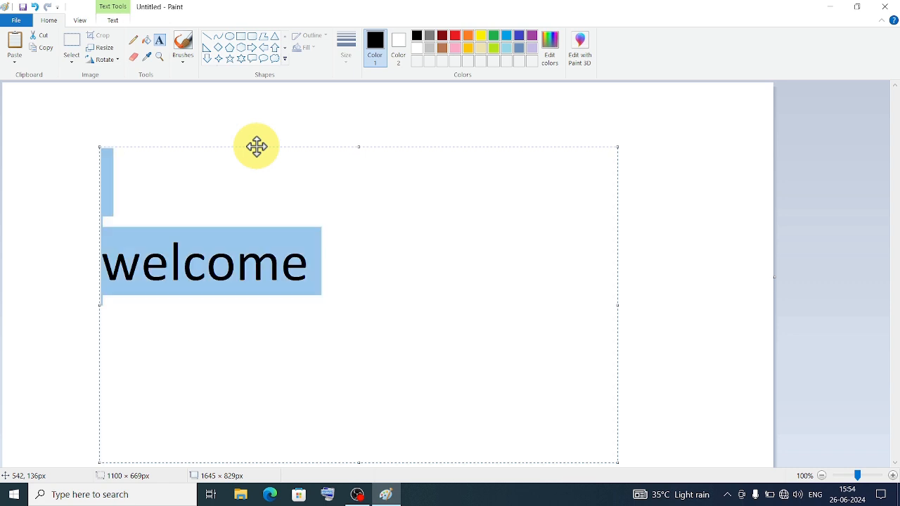
pyautogui.press('Delete')
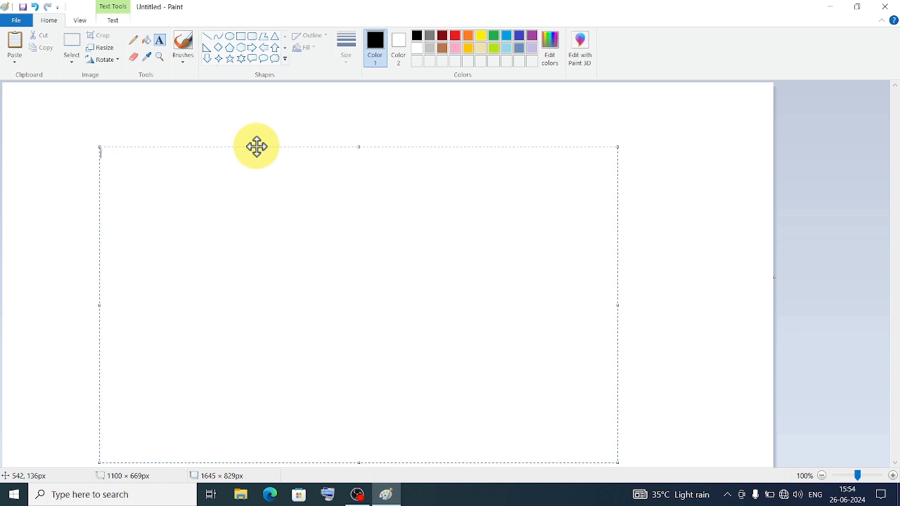
pyautogui.click(221, 111)
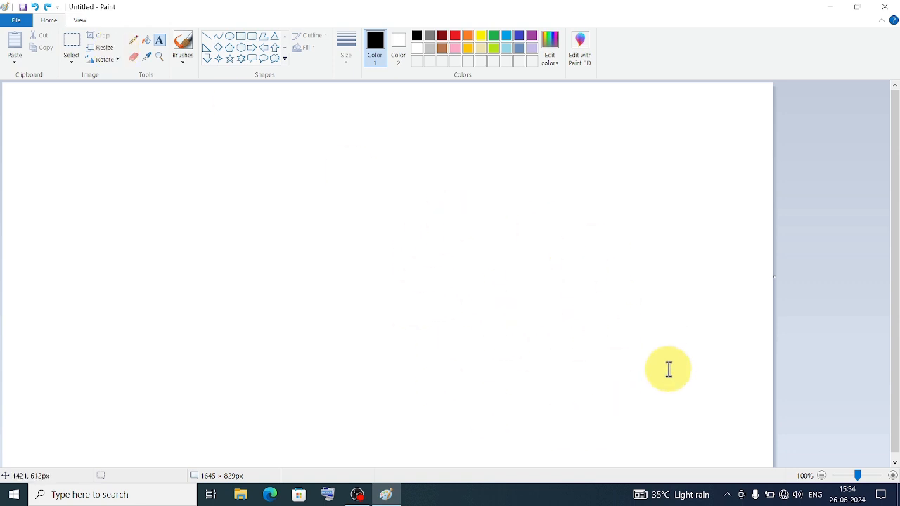
# Enlarge the canvas to 2476 × 1260 px and draw a green diagonal line from its upper-left to its lower-right corner
pyautogui.click(824, 476)
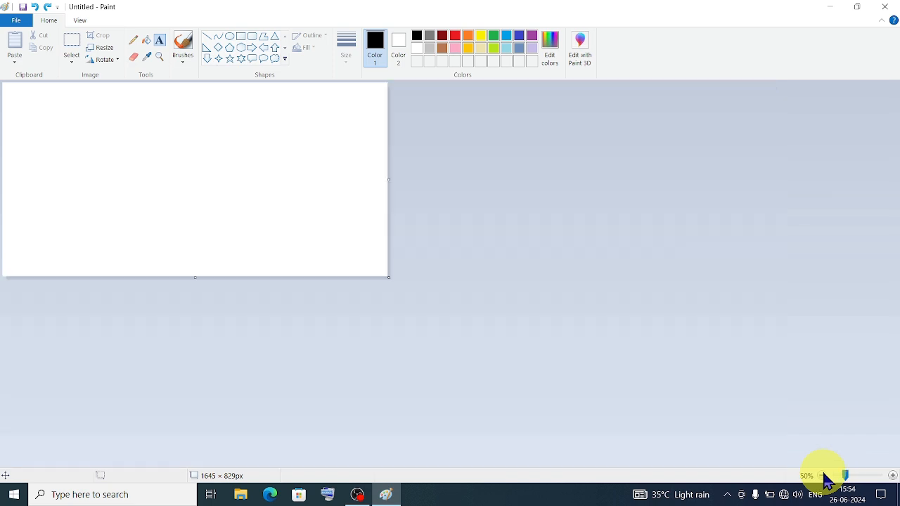
pyautogui.moveTo(389, 278); pyautogui.dragTo(583, 378)
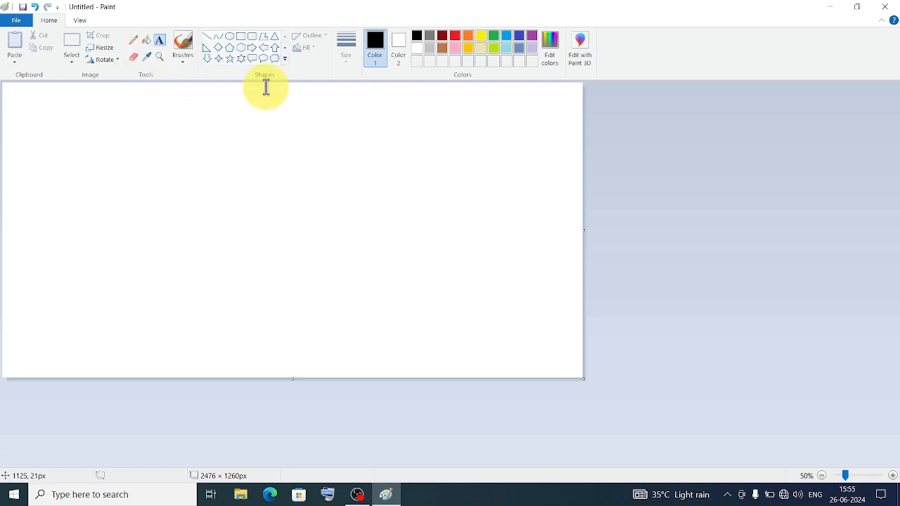
pyautogui.click(209, 38)
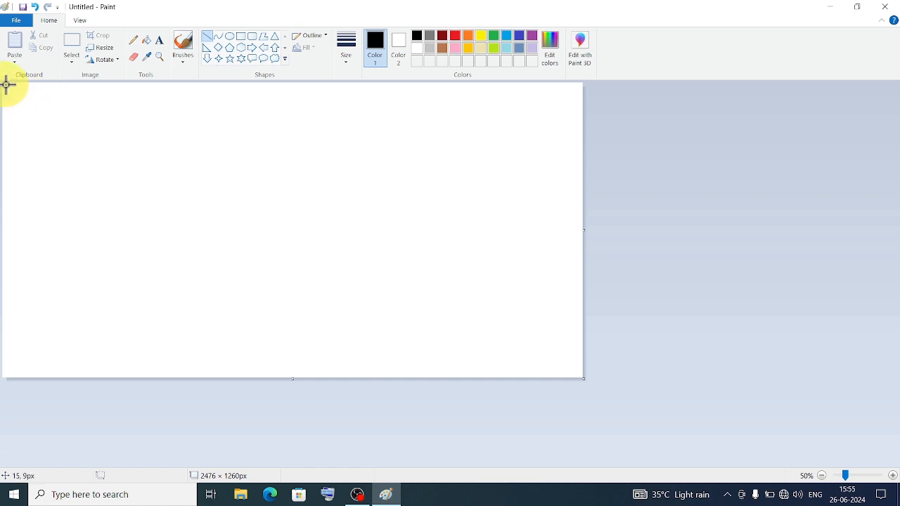
pyautogui.moveTo(4, 85); pyautogui.dragTo(596, 393)
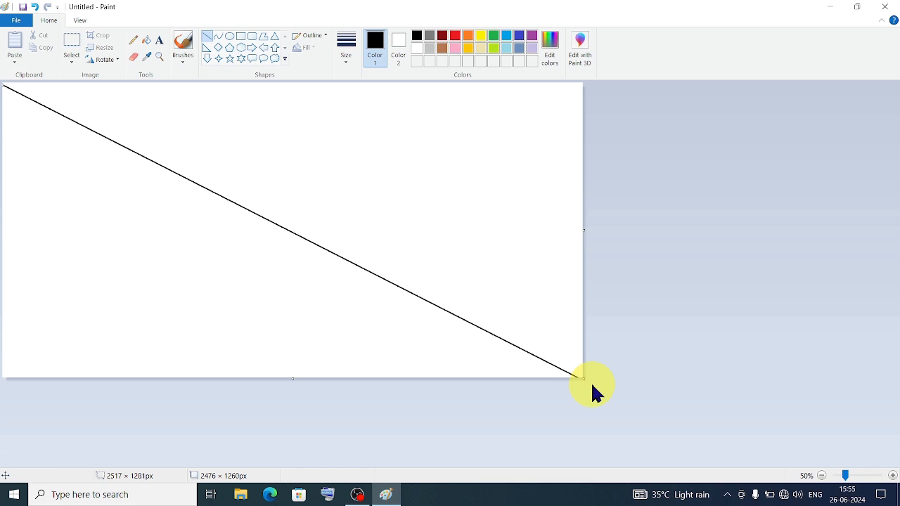
pyautogui.moveTo(5, 85)
pyautogui.mouseDown()
pyautogui.moveTo(3, 75)
pyautogui.moveTo(2, 84)
pyautogui.mouseUp()
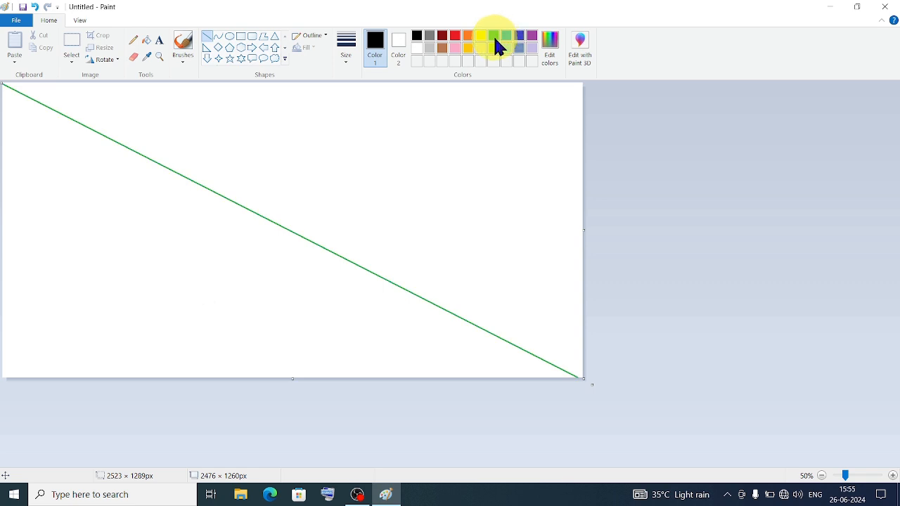
pyautogui.click(495, 37)
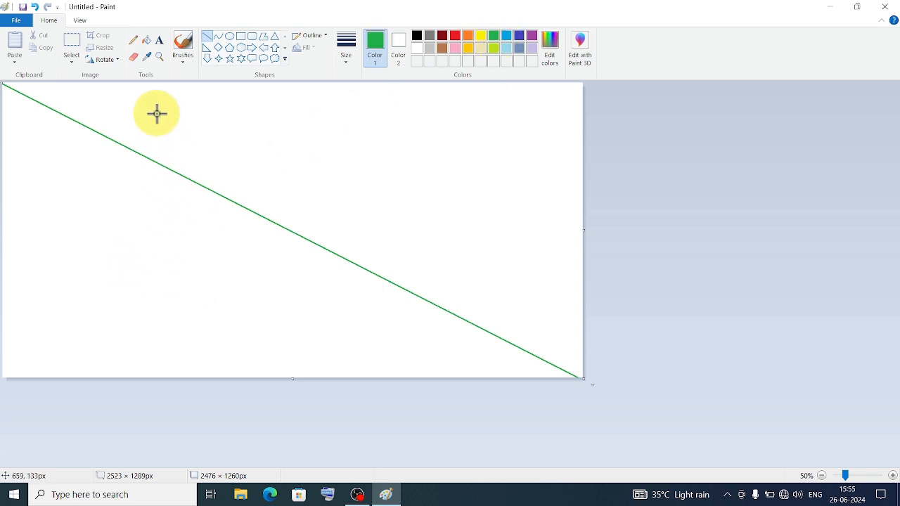
# Fill the area below the diagonal with green and the area above it with red
pyautogui.click(146, 45)
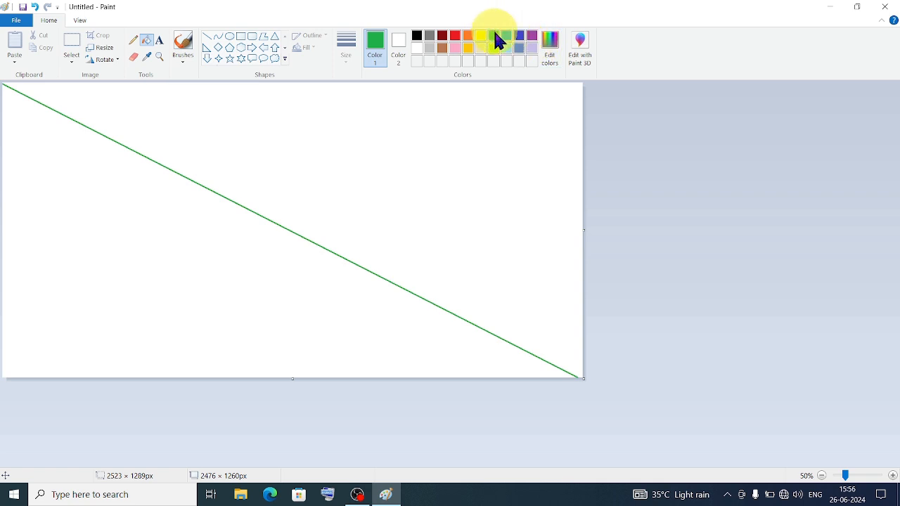
pyautogui.click(190, 291)
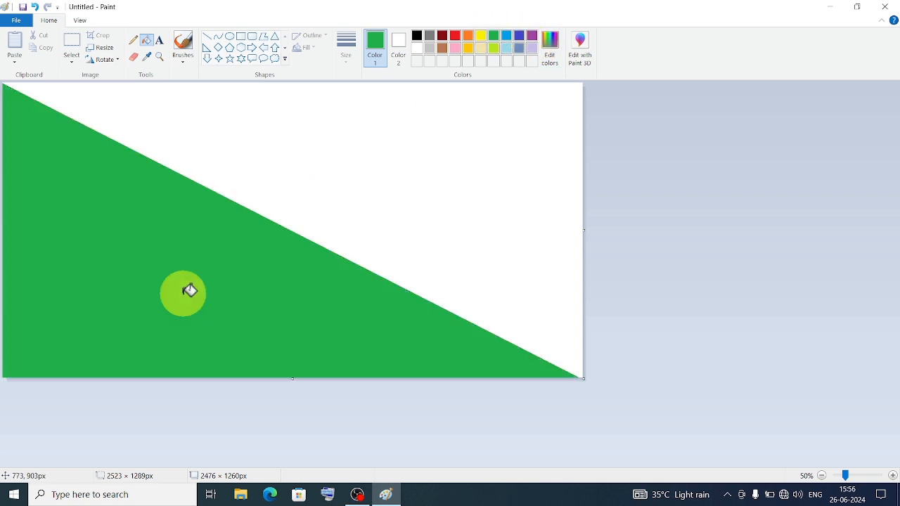
pyautogui.click(454, 35)
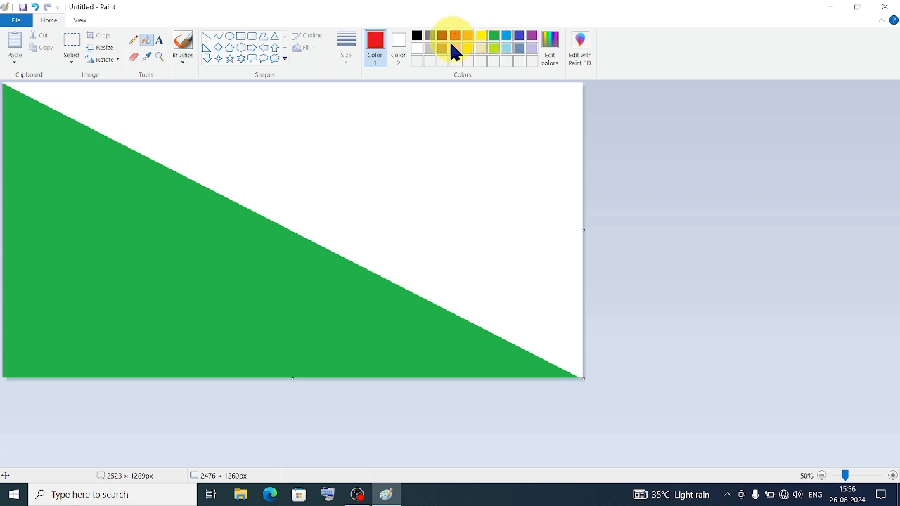
pyautogui.click(440, 160)
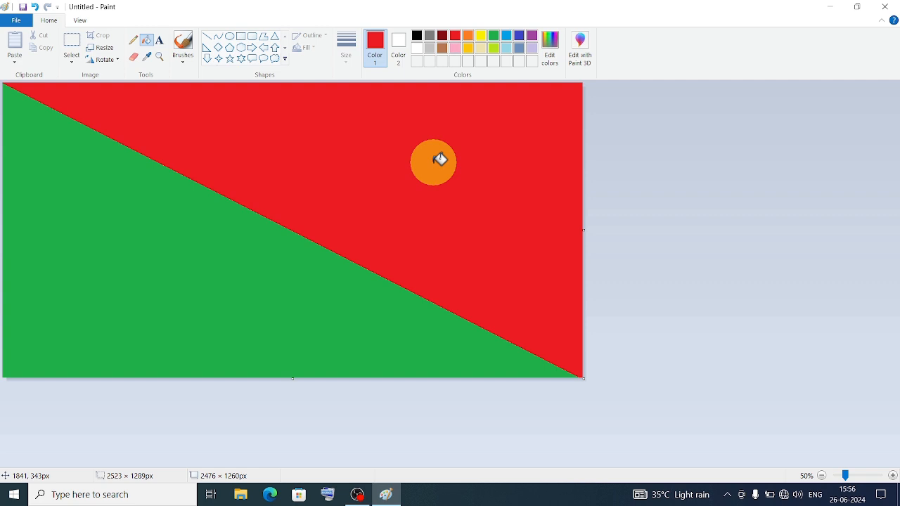
# Set the image resizing to use pixels without maintaining the aspect ratio
pyautogui.click(113, 48)
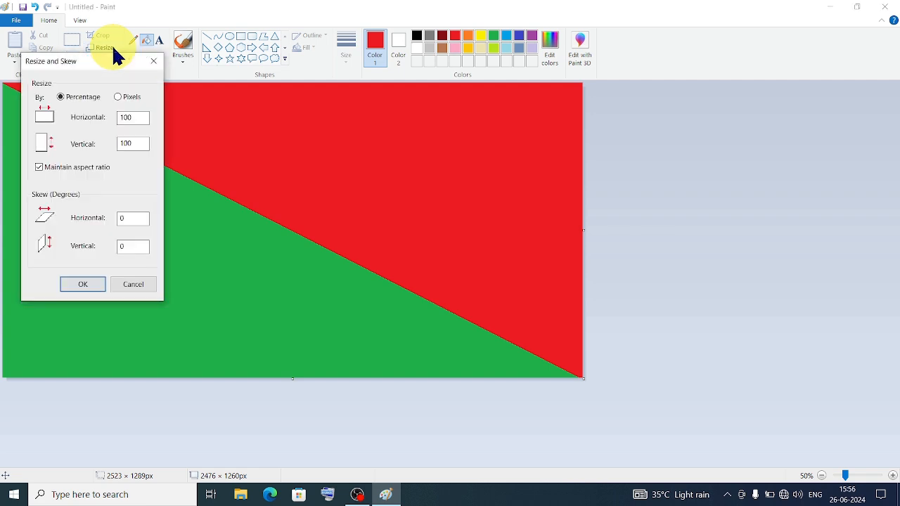
pyautogui.moveTo(113, 61); pyautogui.dragTo(684, 88)
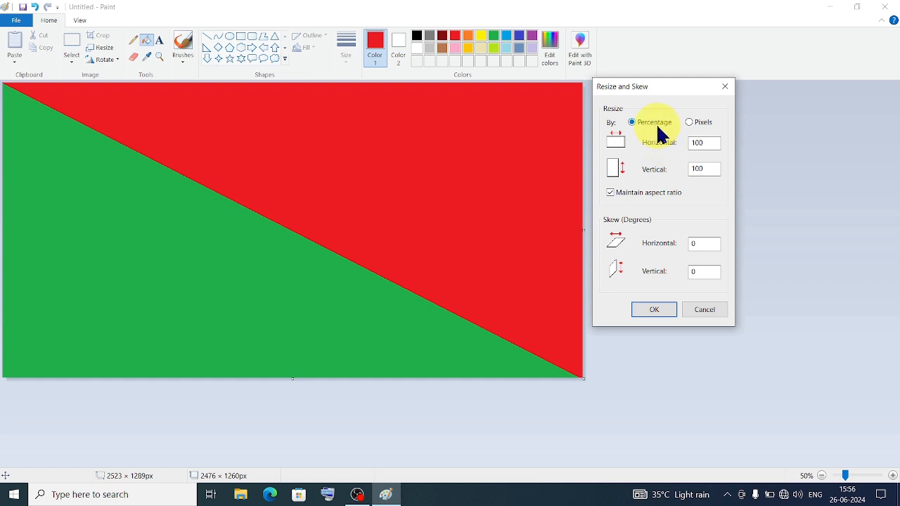
pyautogui.click(689, 124)
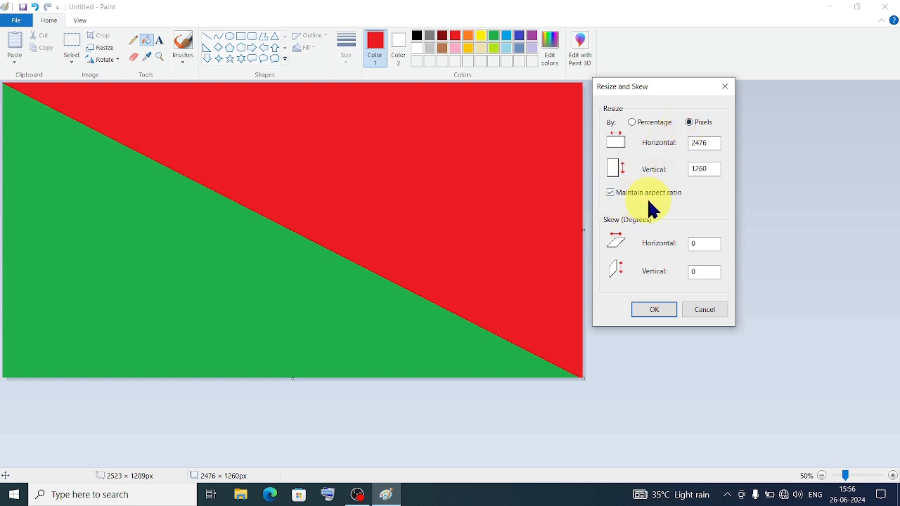
pyautogui.click(611, 193)
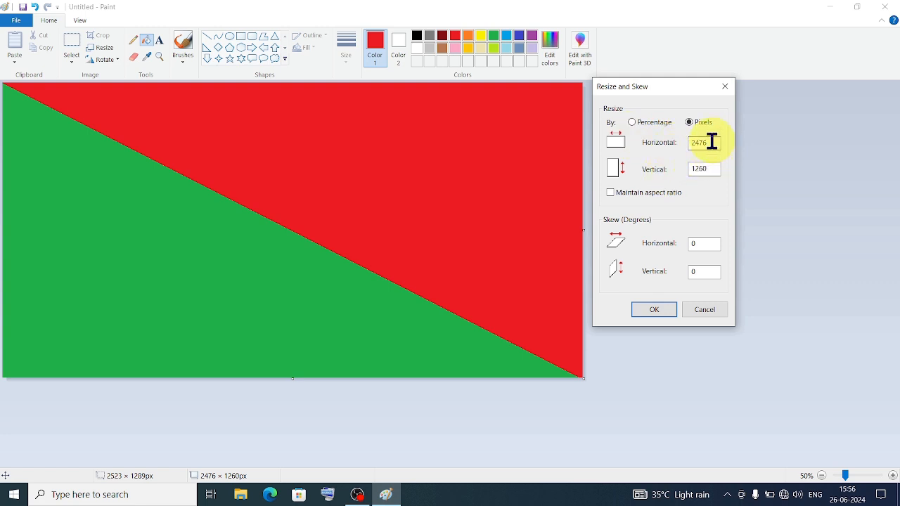
# Try to resize the image to a horizontal size of 0 pixels
pyautogui.press('BackSpace')
pyautogui.press('BackSpace')
pyautogui.press('BackSpace')
pyautogui.press('BackSpace')
pyautogui.write('0')
pyautogui.write('0')
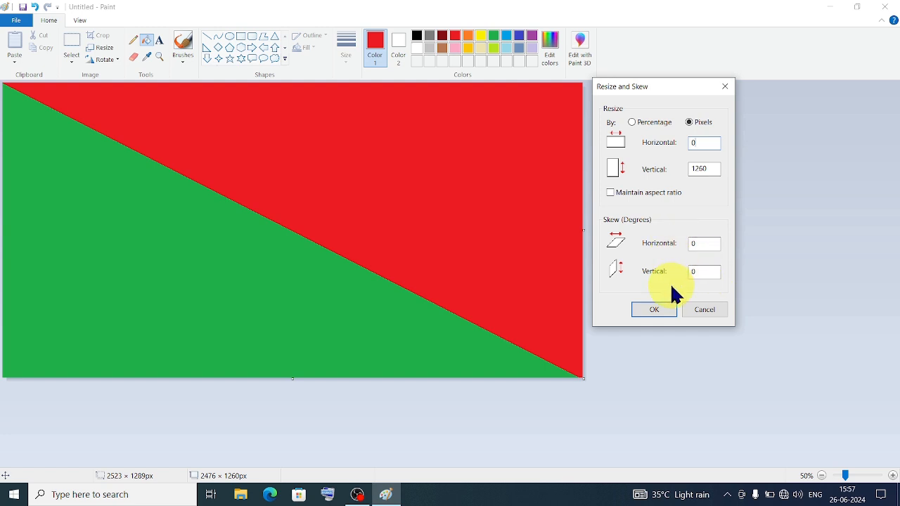
pyautogui.doubleClick(695, 143)
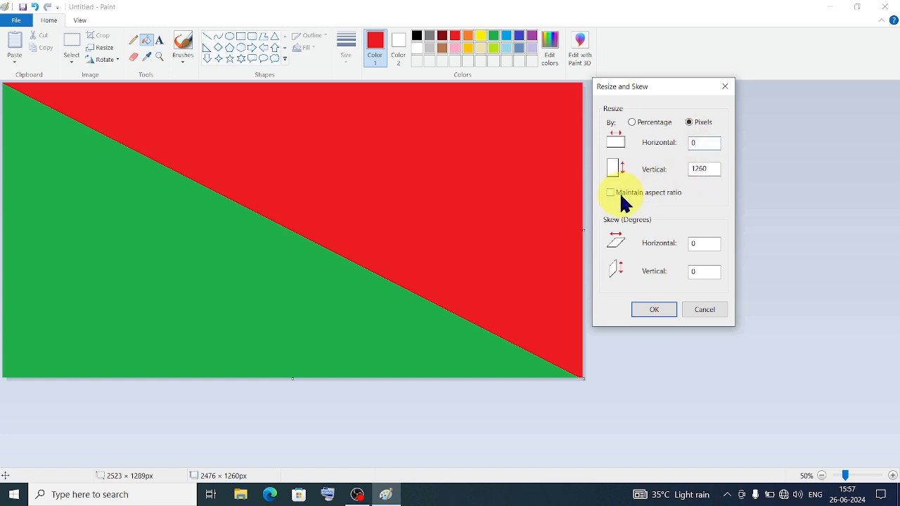
pyautogui.click(645, 312)
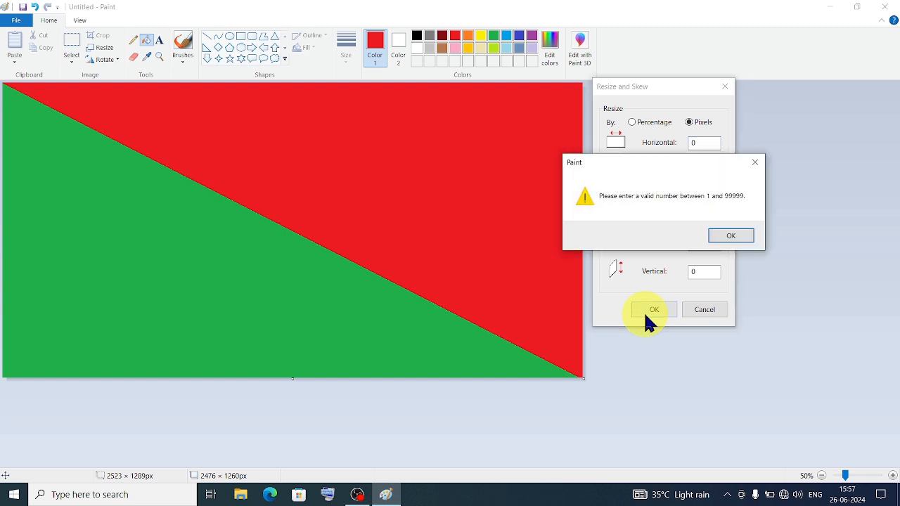
pyautogui.click(736, 239)
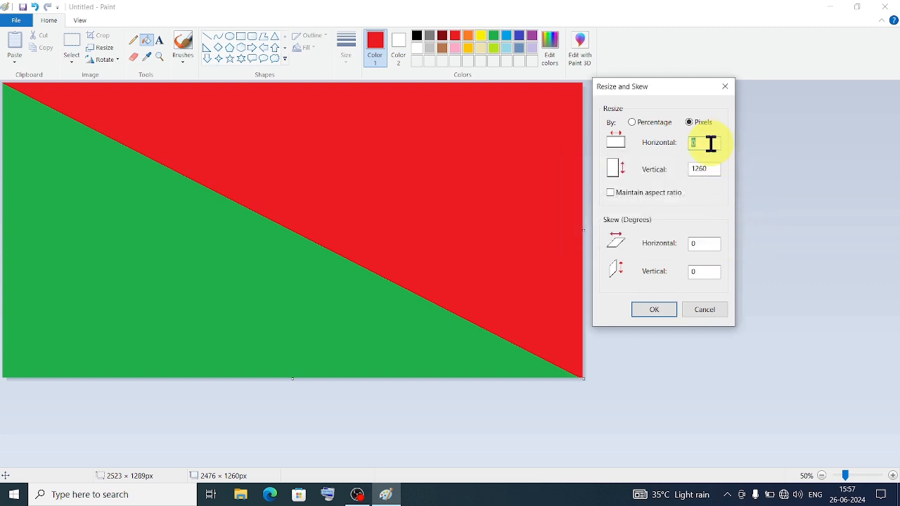
# Resize the image to a horizontal size of 1 pixel and inspect the resulting strip
pyautogui.write('1')
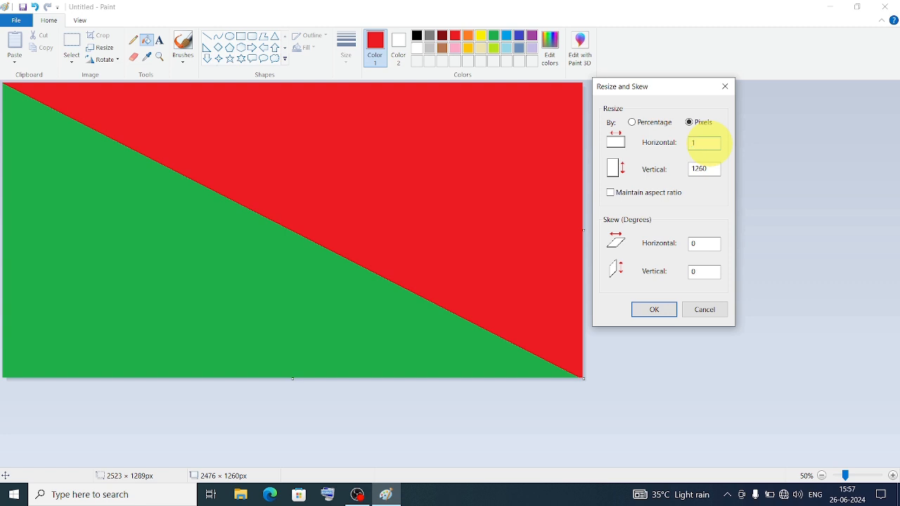
pyautogui.click(650, 314)
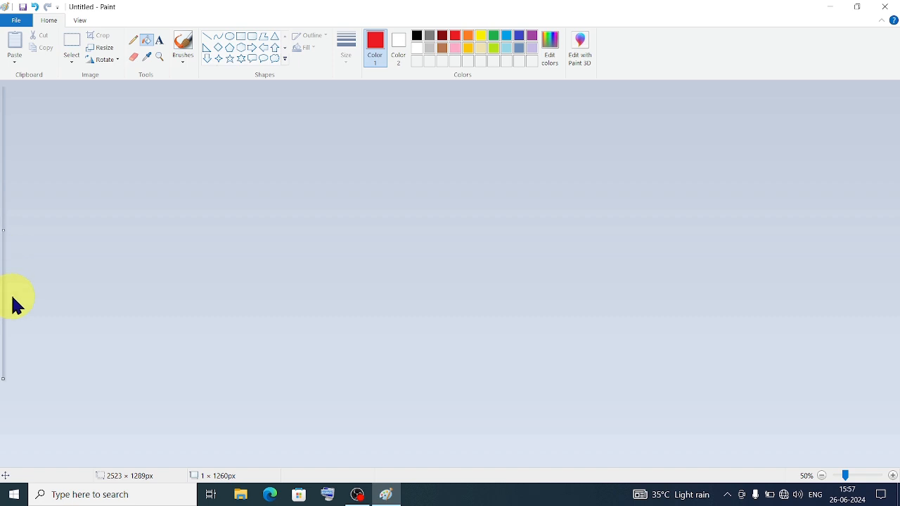
pyautogui.scroll(2, 17, 304)
pyautogui.scroll(3, 17, 304)
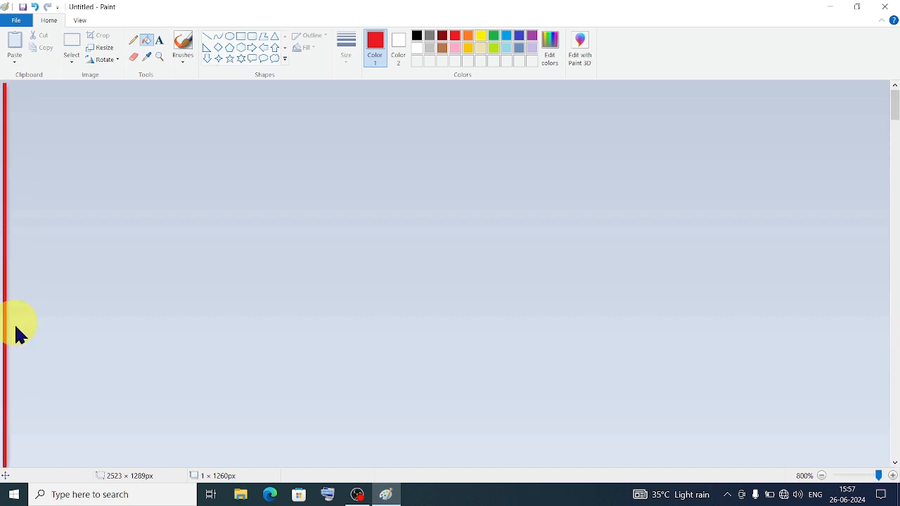
pyautogui.scroll(-3, 35, 415)
pyautogui.scroll(-3, 34, 409)
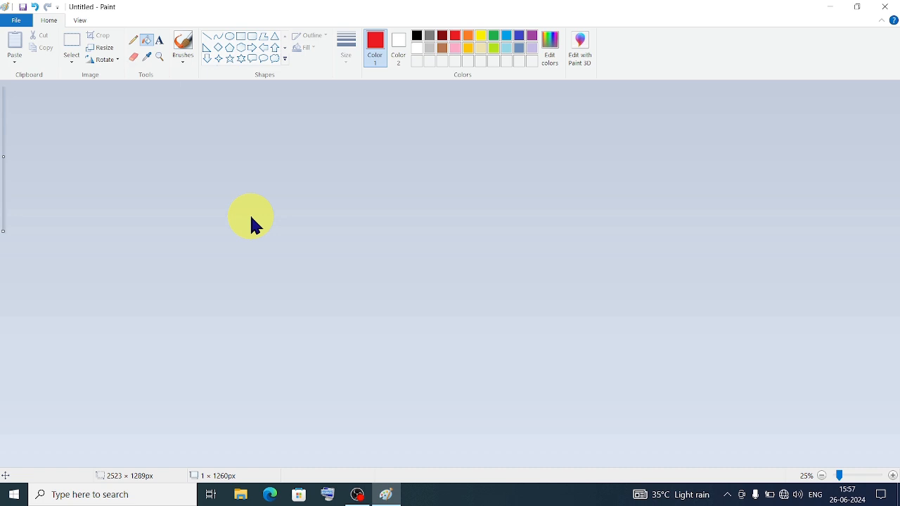
# Stretch the 1-pixel-wide strip horizontally to 500 percent without maintaining the aspect ratio
pyautogui.click(111, 48)
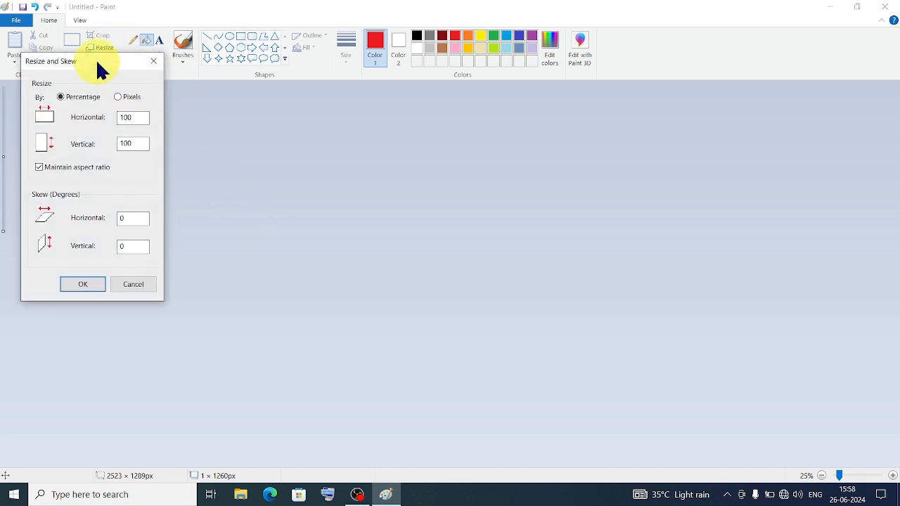
pyautogui.moveTo(95, 59); pyautogui.dragTo(528, 116)
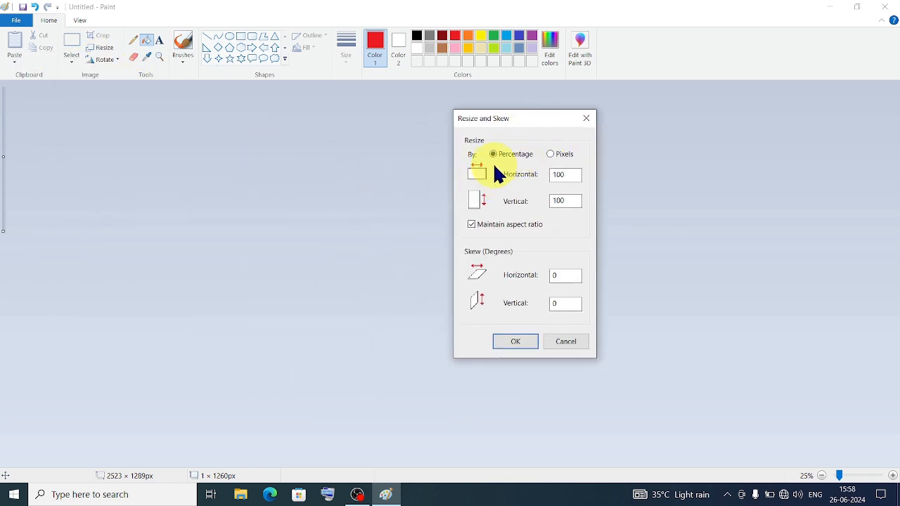
pyautogui.click(472, 224)
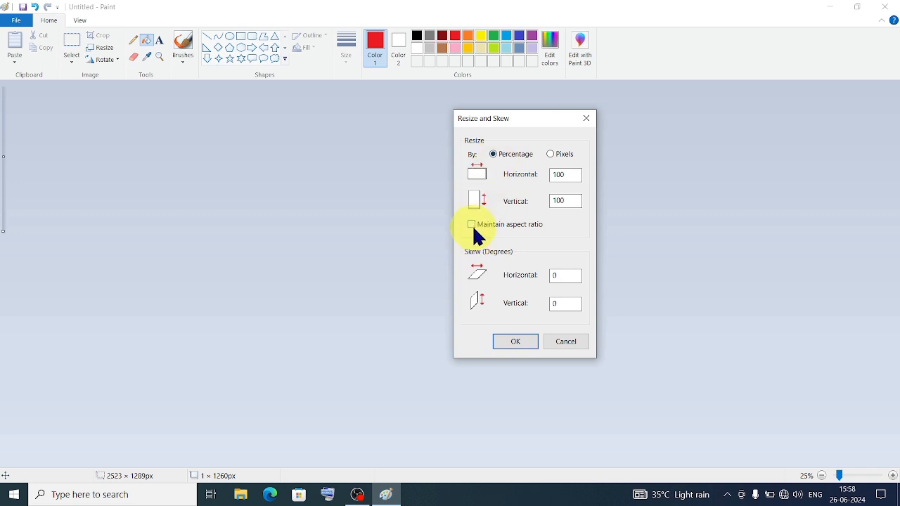
pyautogui.press('BackSpace')
pyautogui.press('BackSpace')
pyautogui.press('BackSpace')
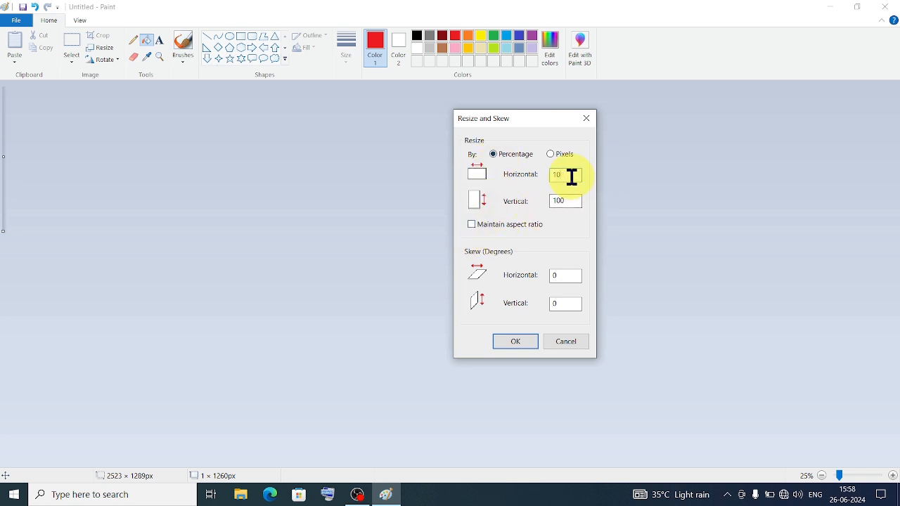
pyautogui.write('500')
pyautogui.click(504, 343)
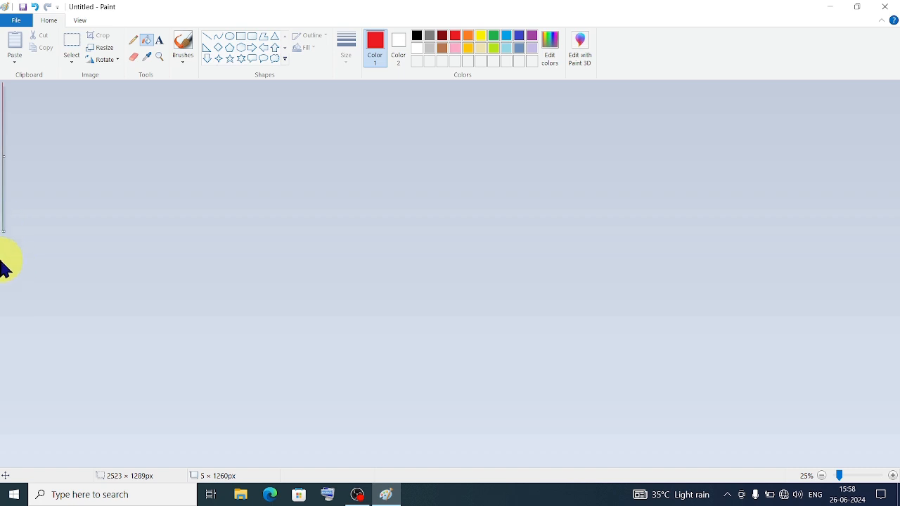
# Widen the strip once more by 500 percent horizontally, with the aspect ratio unlocked and the vertical scale kept at 100
pyautogui.click(99, 50)
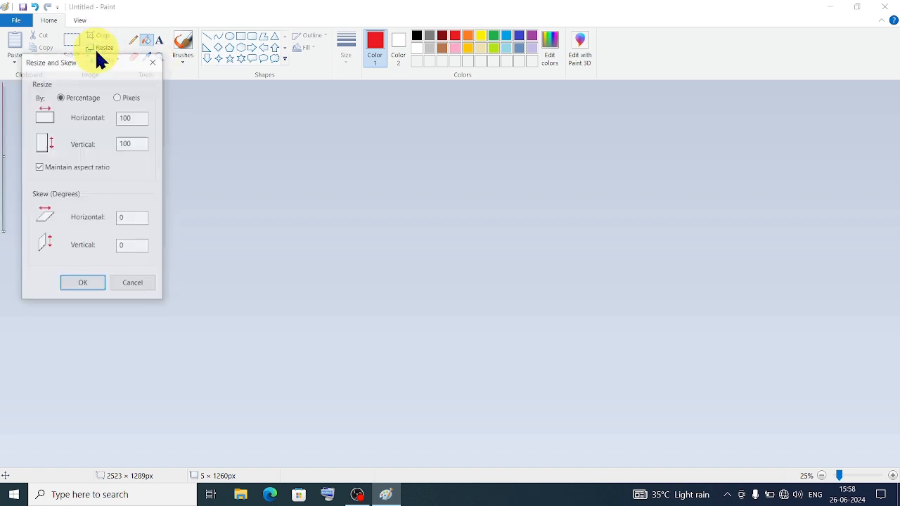
pyautogui.moveTo(131, 67); pyautogui.dragTo(534, 145)
pyautogui.click(467, 262)
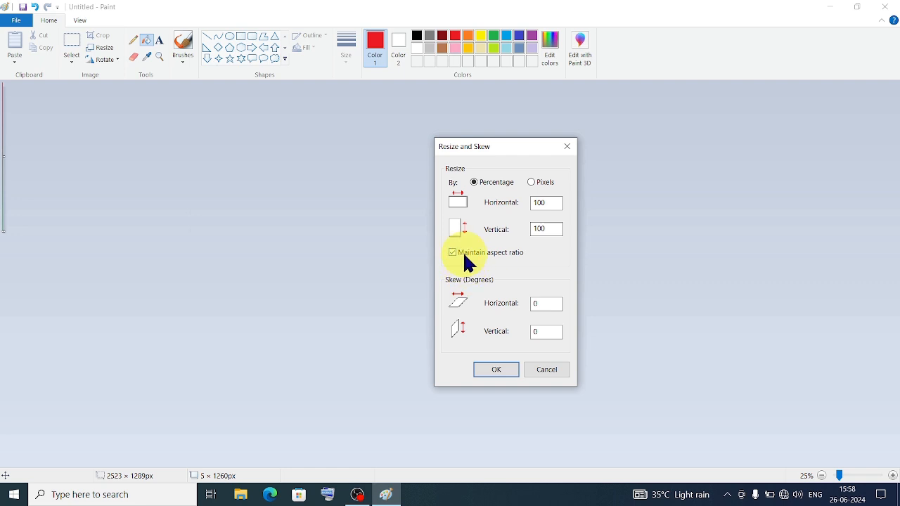
pyautogui.click(547, 202)
pyautogui.press('BackSpace')
pyautogui.press('BackSpace')
pyautogui.press('BackSpace')
pyautogui.write('500')
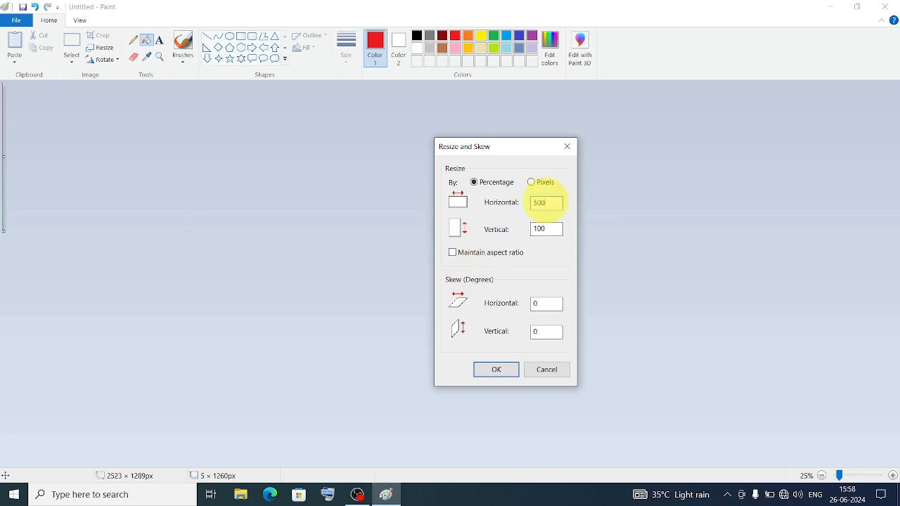
pyautogui.click(490, 371)
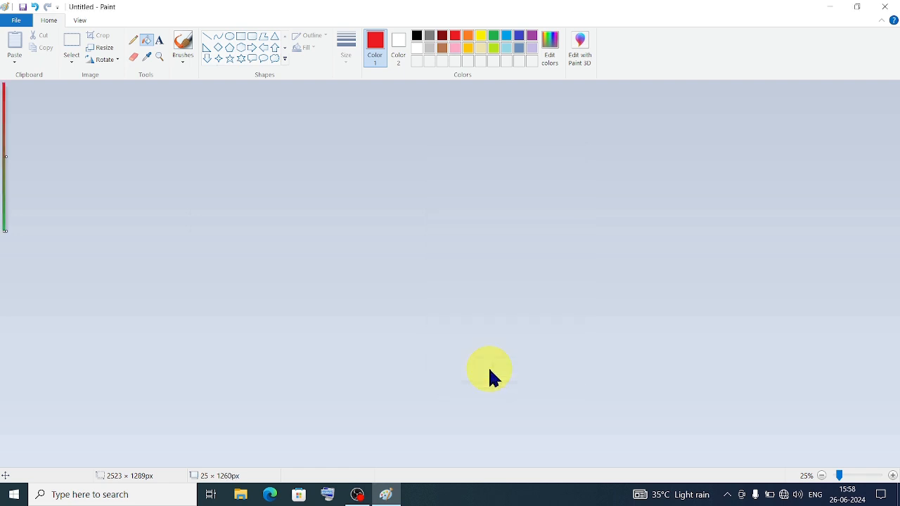
# Stretch the thin gradient strip to 500 percent horizontally without maintaining the aspect ratio, keeping the vertical scale at 100
pyautogui.click(104, 48)
pyautogui.moveTo(112, 67); pyautogui.dragTo(394, 123)
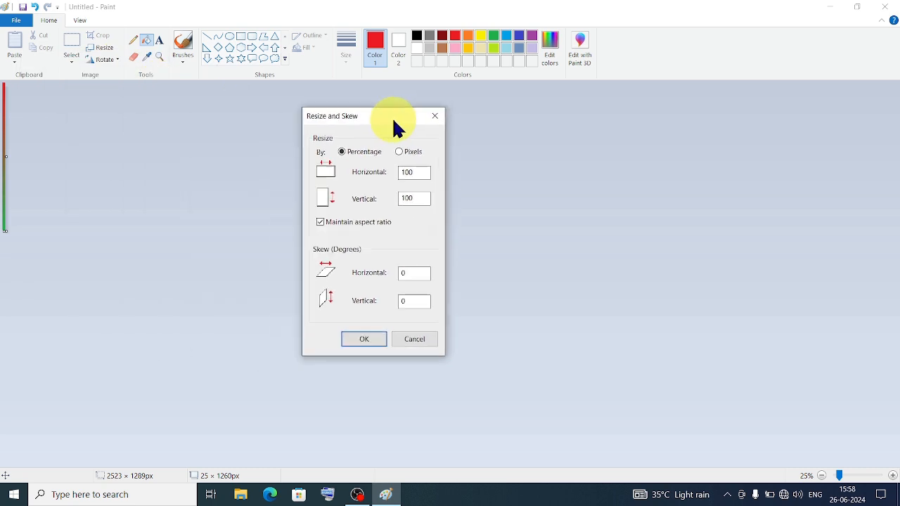
pyautogui.click(354, 222)
pyautogui.click(422, 172)
pyautogui.press('BackSpace')
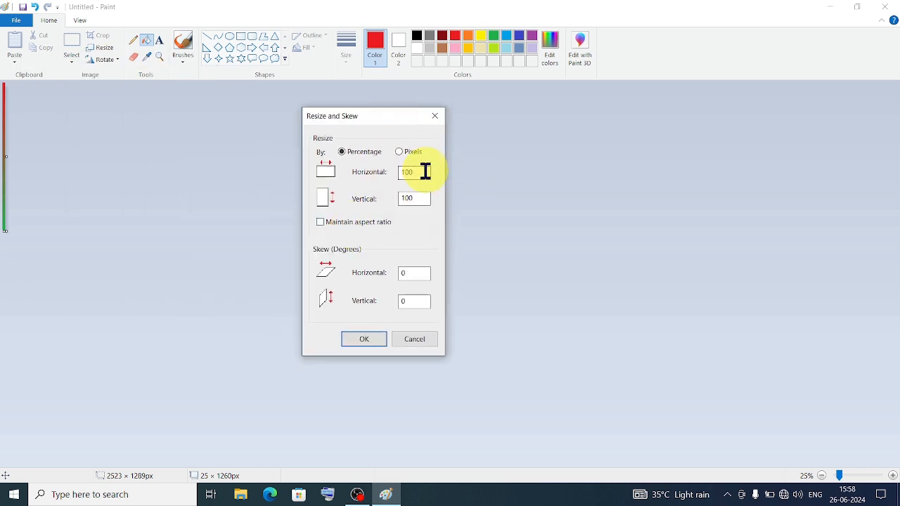
pyautogui.press('BackSpace')
pyautogui.press('BackSpace')
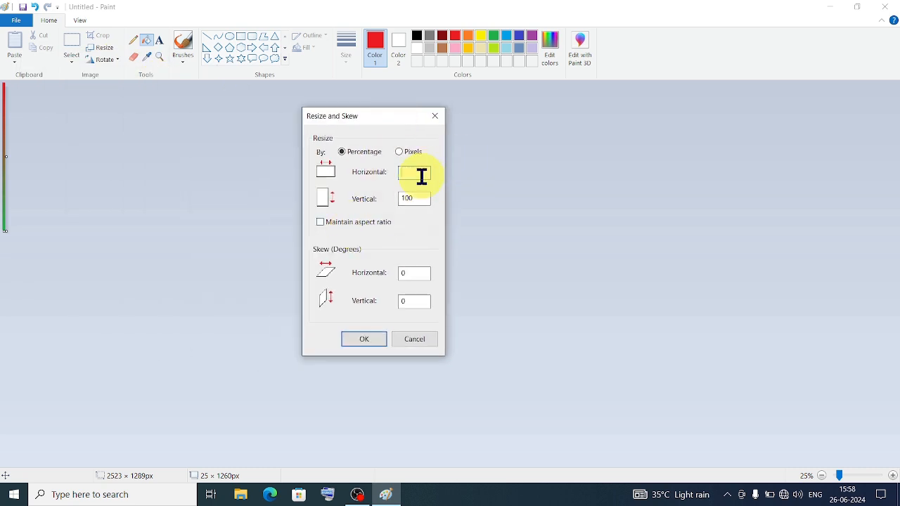
pyautogui.write('500')
pyautogui.click(379, 339)
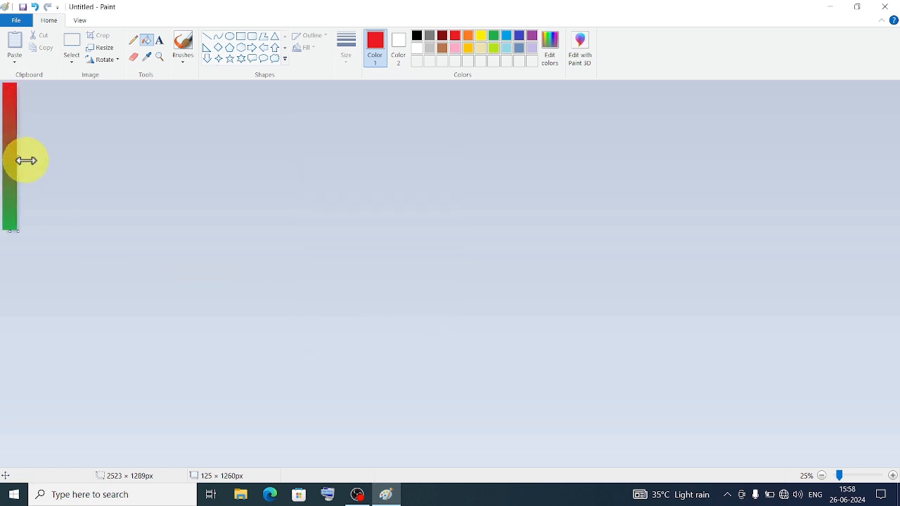
# Widen the gradient strip again by resizing only its horizontal scale to 500 percent, with the aspect ratio unlocked
pyautogui.click(106, 47)
pyautogui.moveTo(129, 66); pyautogui.dragTo(403, 126)
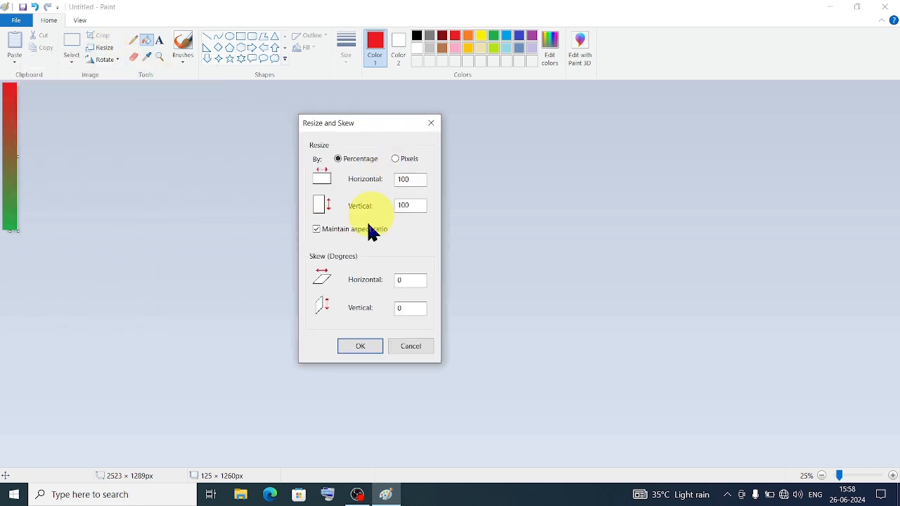
pyautogui.click(313, 232)
pyautogui.click(416, 179)
pyautogui.press('BackSpace')
pyautogui.press('BackSpace')
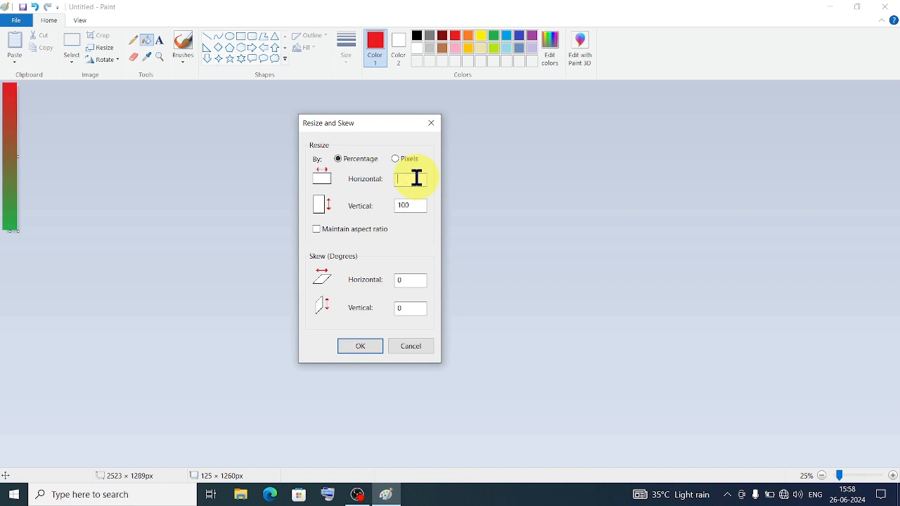
pyautogui.write('500')
pyautogui.click(371, 347)
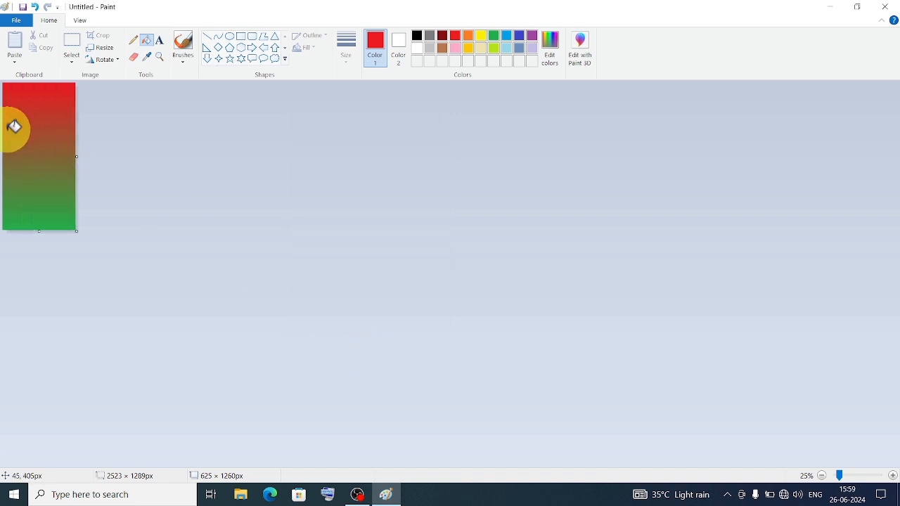
# Resize the gradient image once more to 500 percent horizontally and 100 percent vertically, with Maintain aspect ratio turned off
pyautogui.click(99, 47)
pyautogui.moveTo(124, 64); pyautogui.dragTo(376, 141)
pyautogui.click(330, 244)
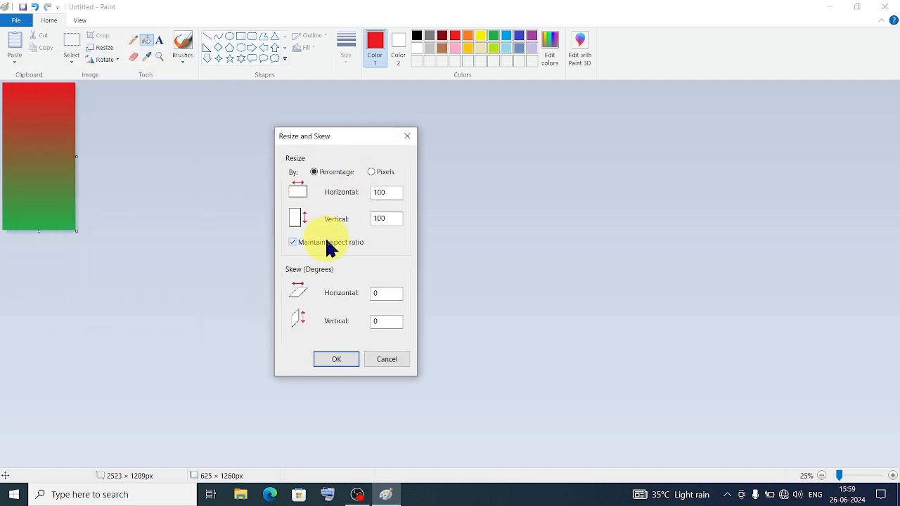
pyautogui.press('BackSpace')
pyautogui.press('BackSpace')
pyautogui.write('5')
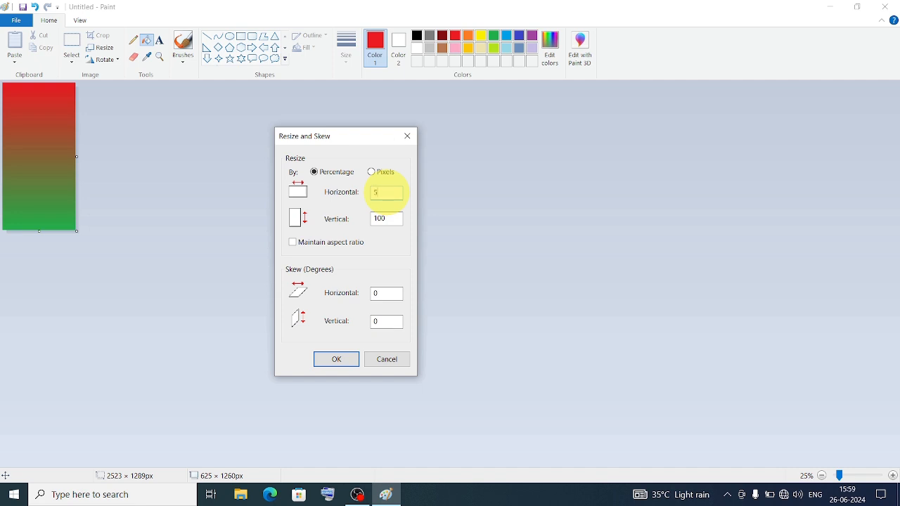
pyautogui.write('00')
pyautogui.click(348, 361)
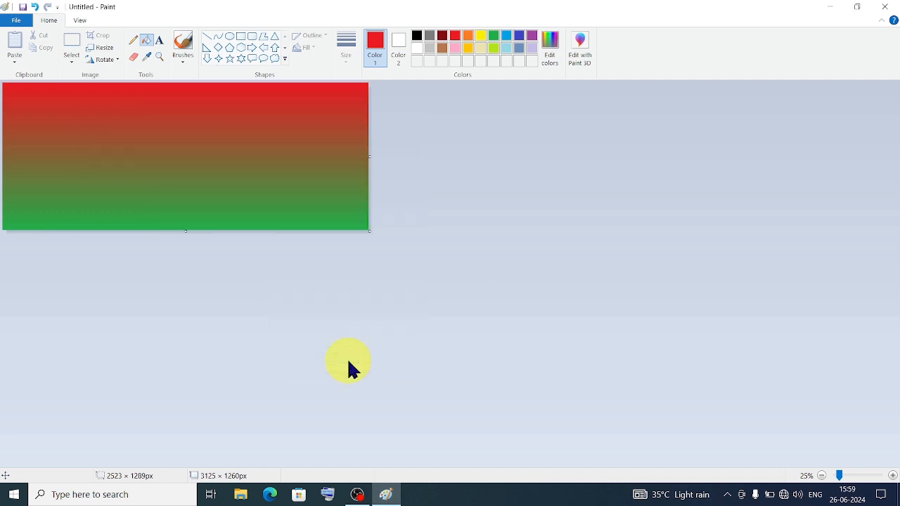
pyautogui.scroll(2, 347, 358)
pyautogui.scroll(-1, 347, 358)
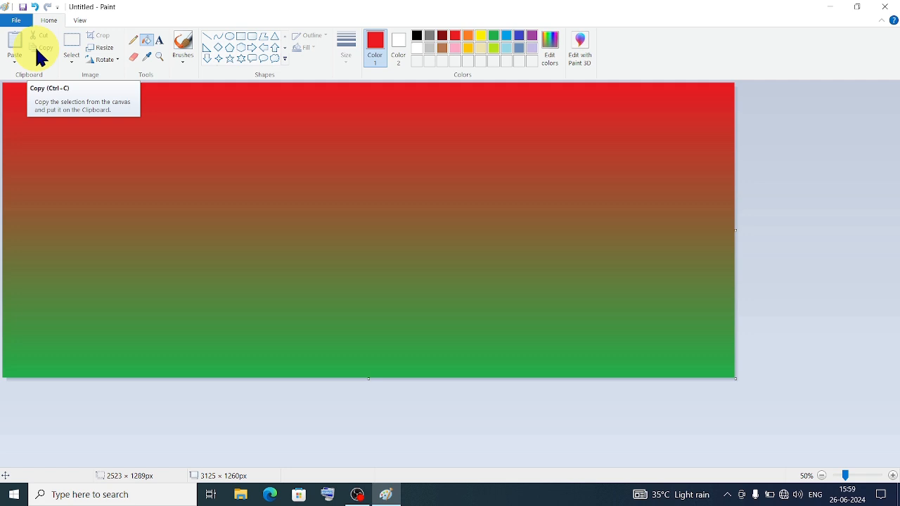
pyautogui.click(79, 64)
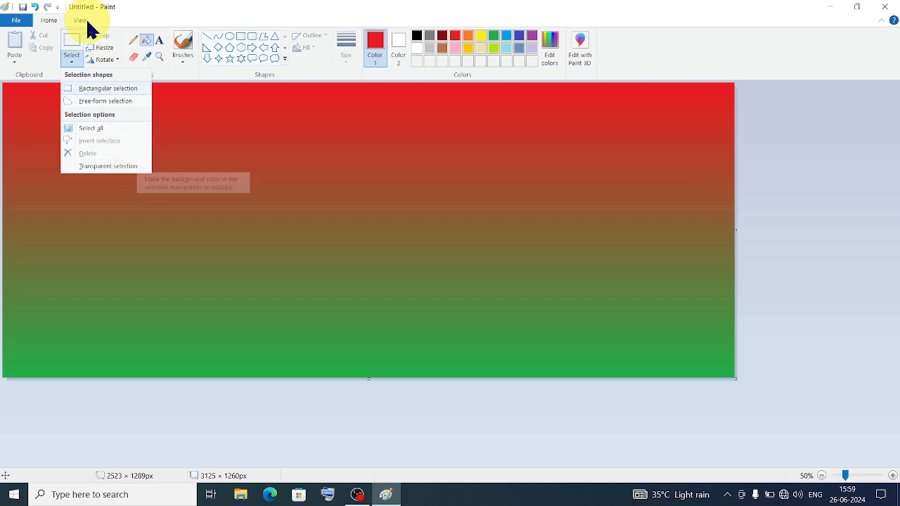
pyautogui.click(215, 128)
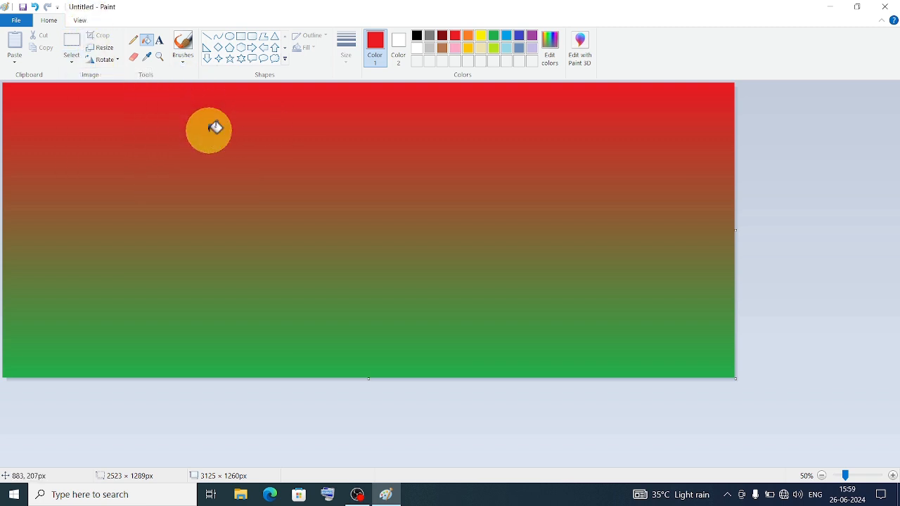